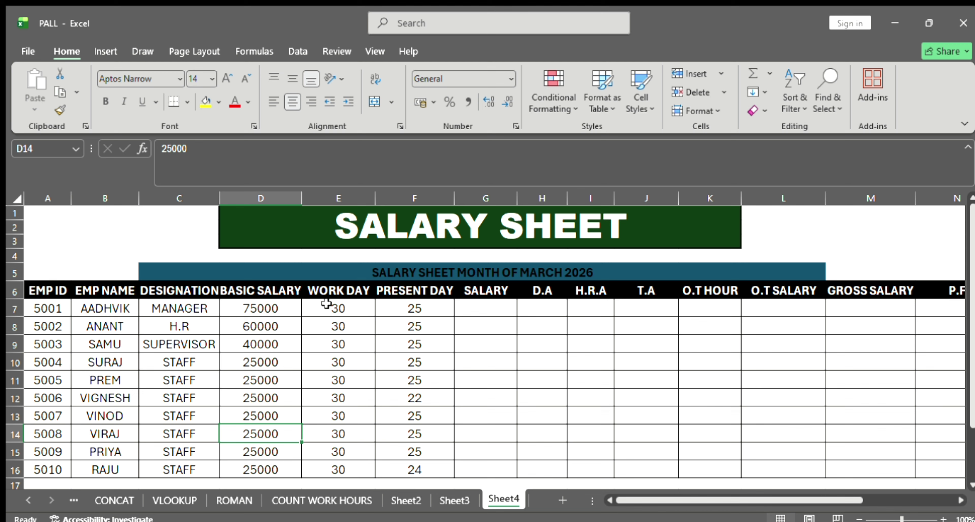
- Calculate the first employee's SALARY in G7 with the formula =D7/E7*F7
{"action": "left_click", "coordinate": [491, 308]}
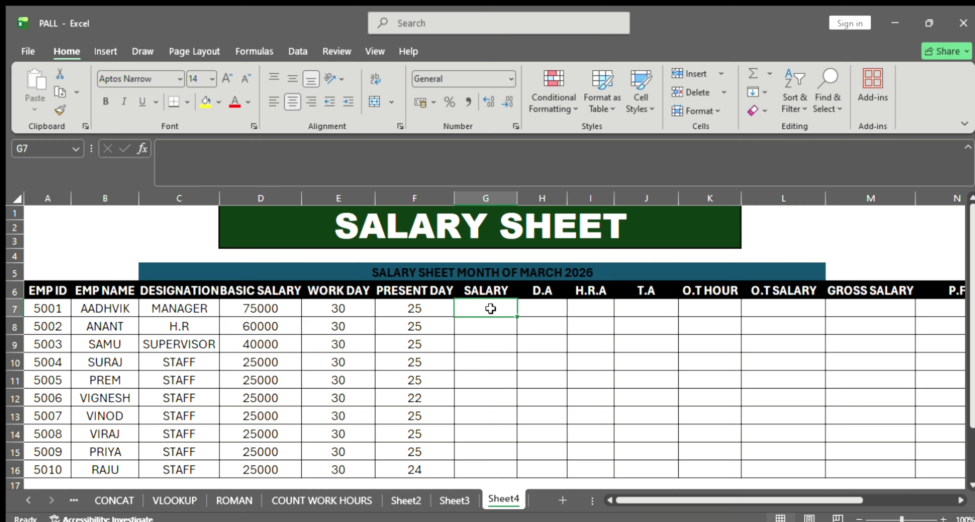
{"action": "type", "text": "="}
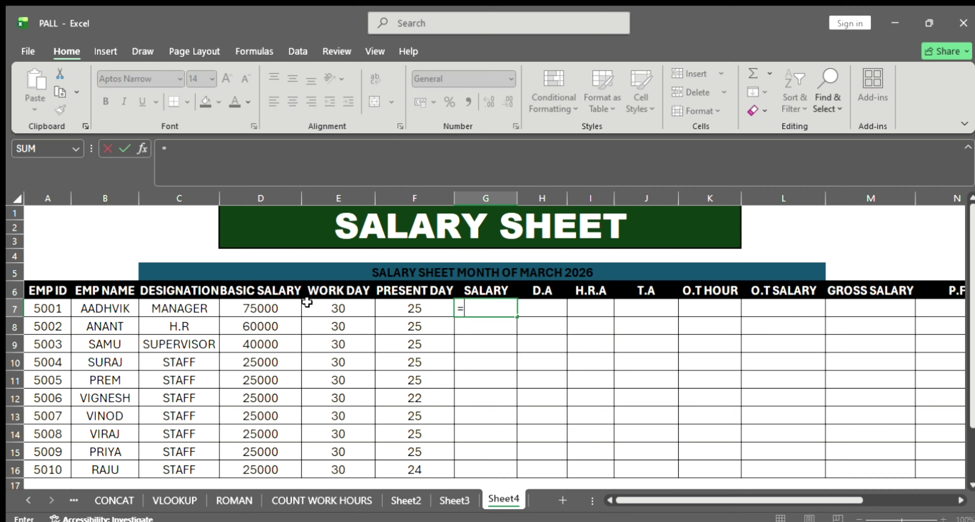
{"action": "left_click", "coordinate": [259, 310]}
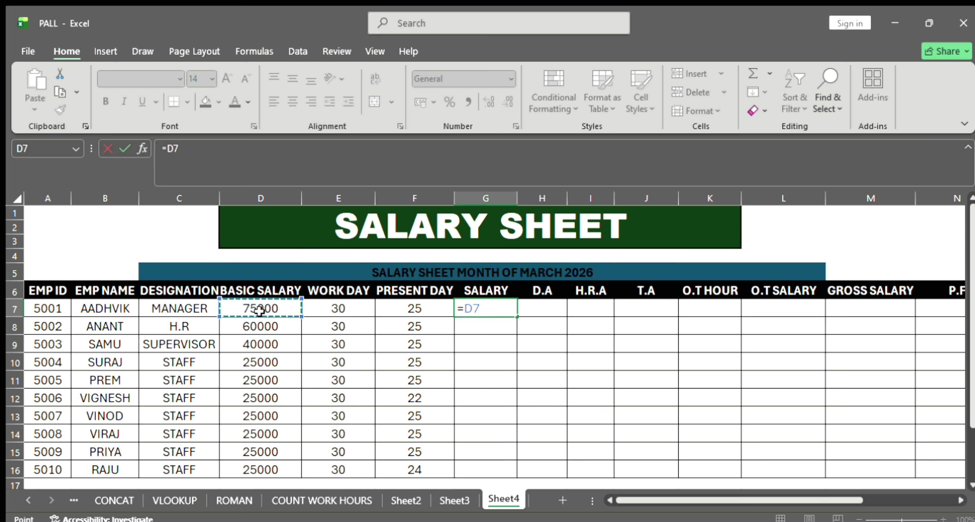
{"action": "type", "text": "/"}
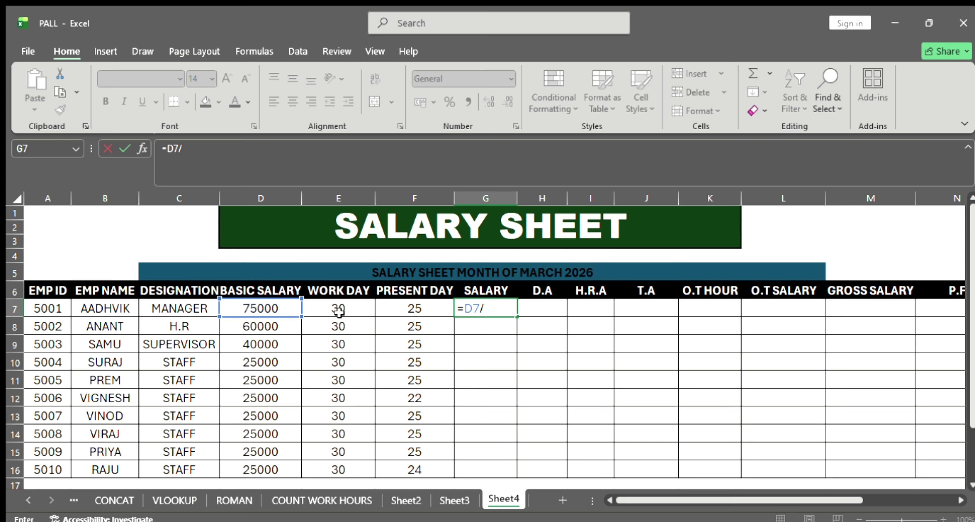
{"action": "left_click", "coordinate": [350, 307]}
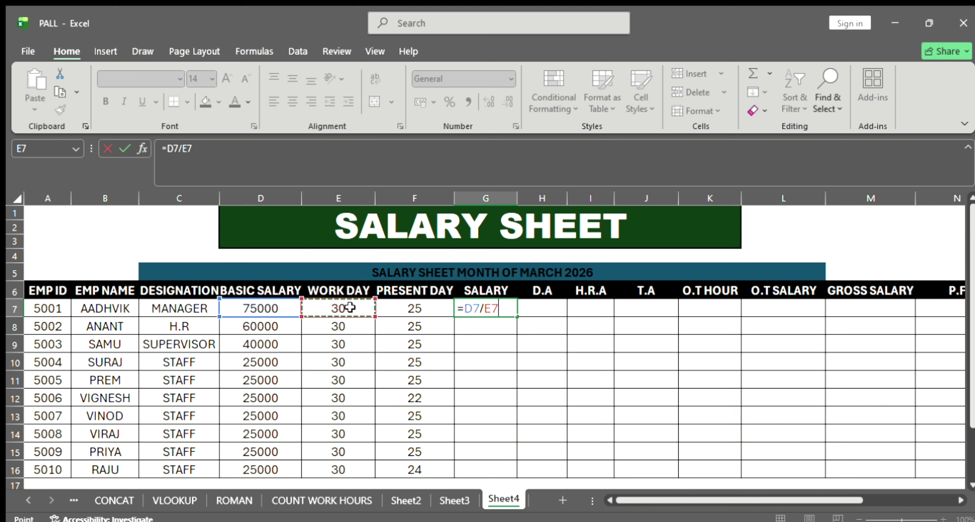
{"action": "type", "text": "*"}
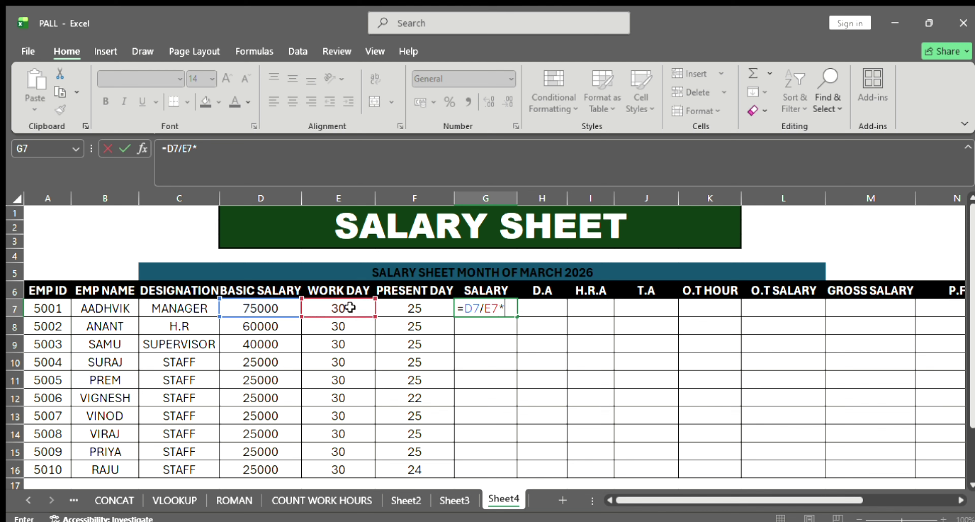
{"action": "left_click", "coordinate": [414, 307]}
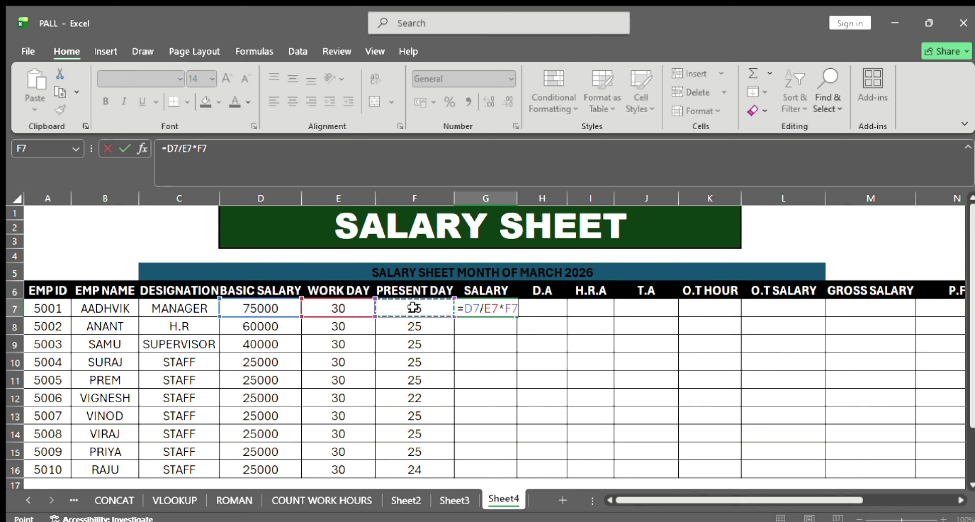
{"action": "key", "text": "Return"}
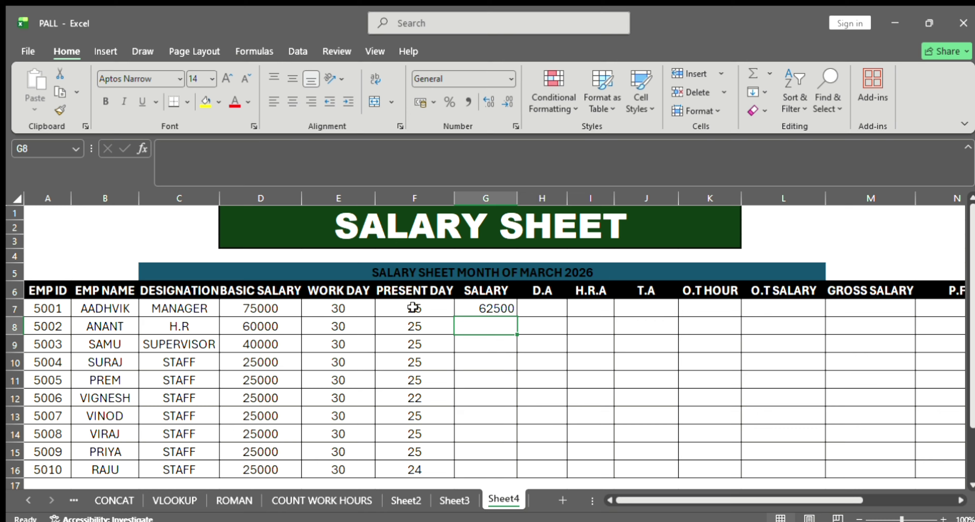
- Fill the SALARY formula from G7 down to G16 for all remaining employees
{"action": "left_click", "coordinate": [478, 307]}
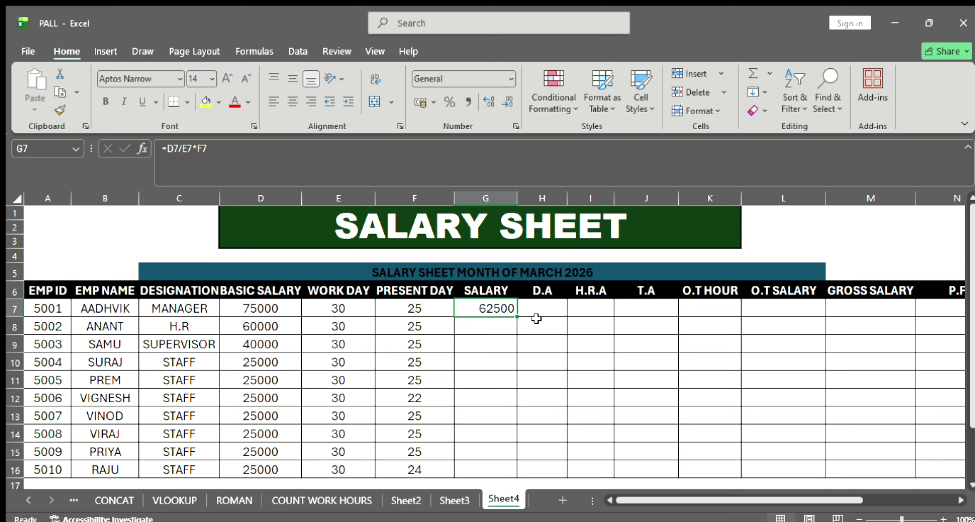
{"action": "left_click_drag", "start_coordinate": [517, 317], "coordinate": [516, 478]}
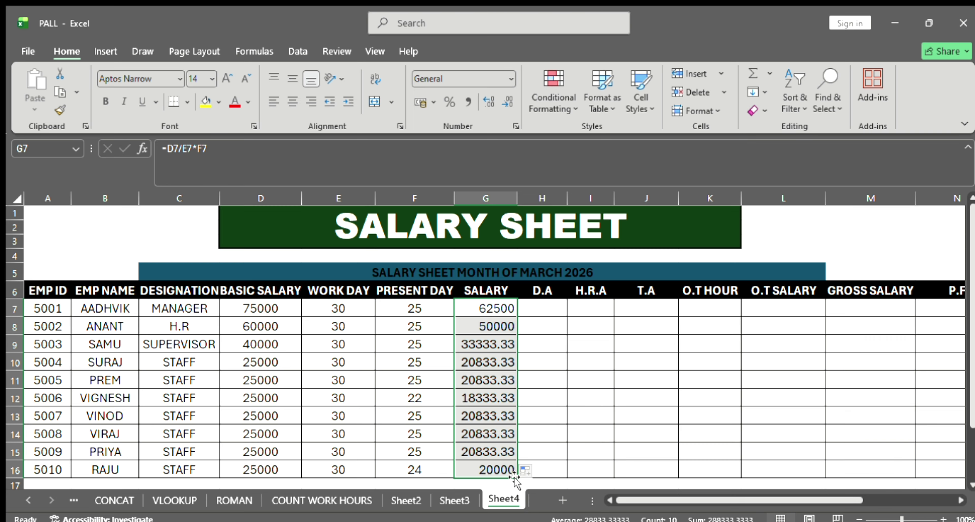
{"action": "left_click", "coordinate": [563, 381]}
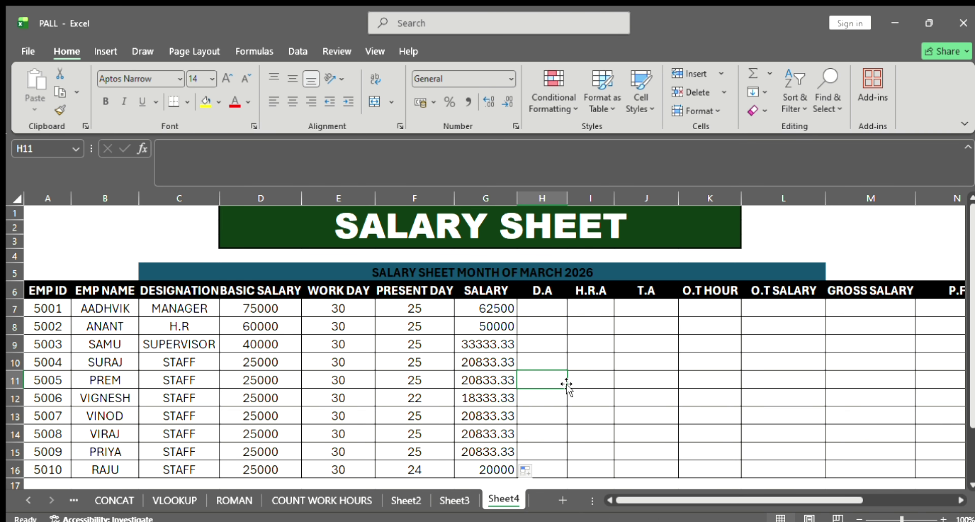
- Enter the D.A amounts 5000, 4000 and 3000 in H7:H9 for the manager, H.R and supervisor
{"action": "left_click", "coordinate": [536, 308]}
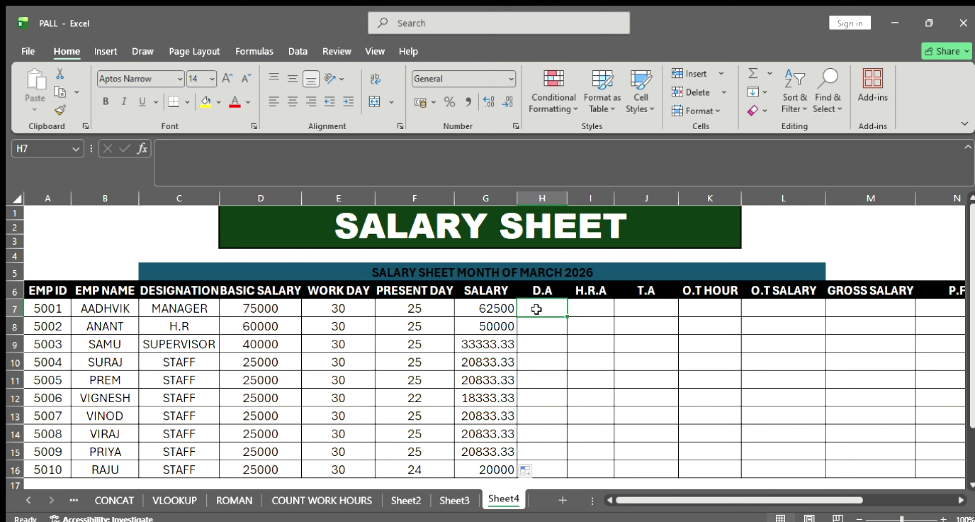
{"action": "type", "text": "5000"}
{"action": "key", "text": "Return"}
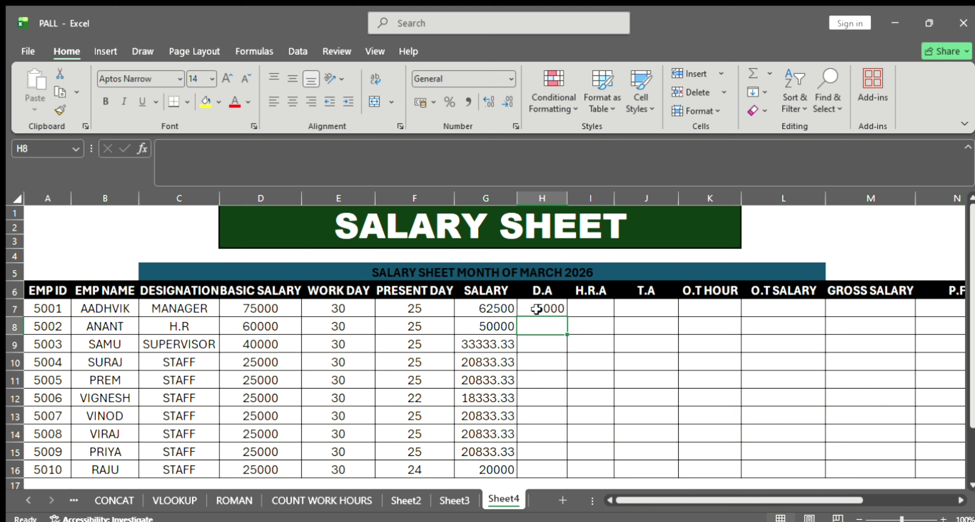
{"action": "type", "text": "4000"}
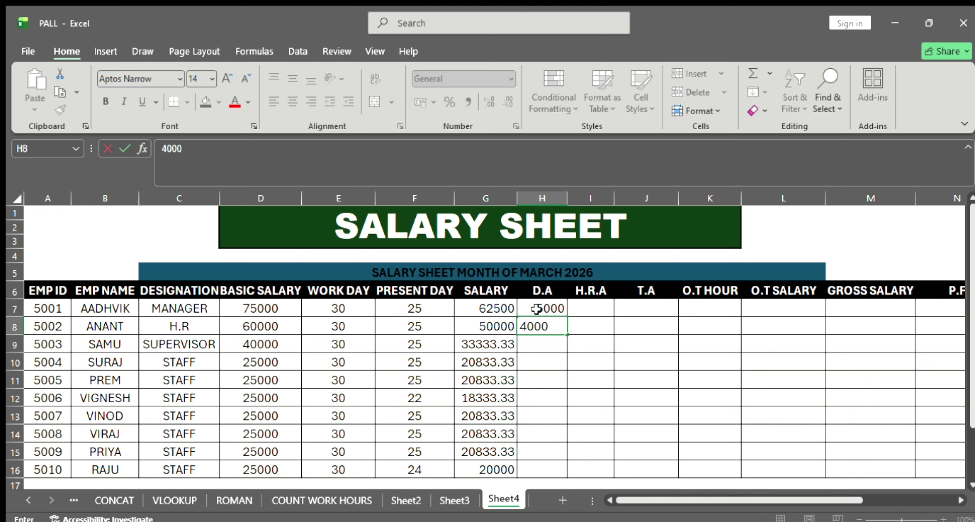
{"action": "key", "text": "Return"}
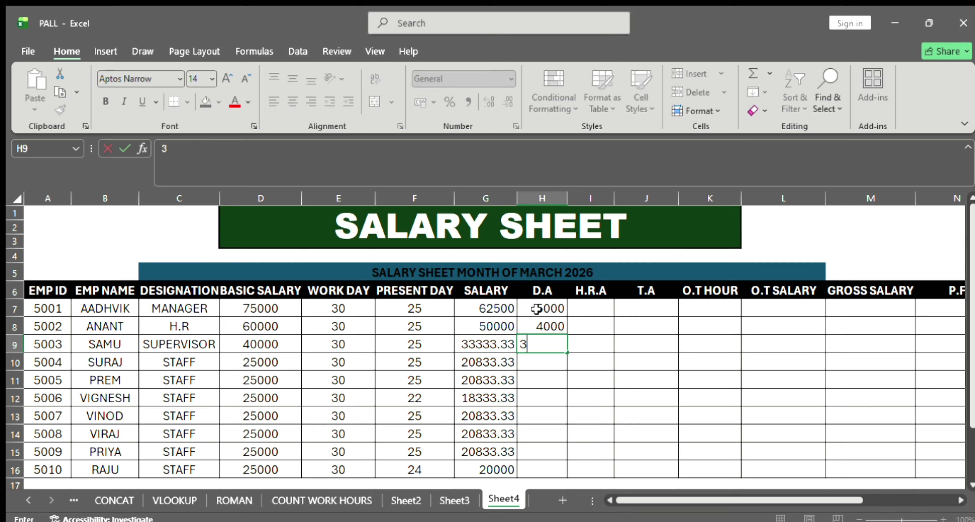
{"action": "type", "text": "3000"}
{"action": "key", "text": "Return"}
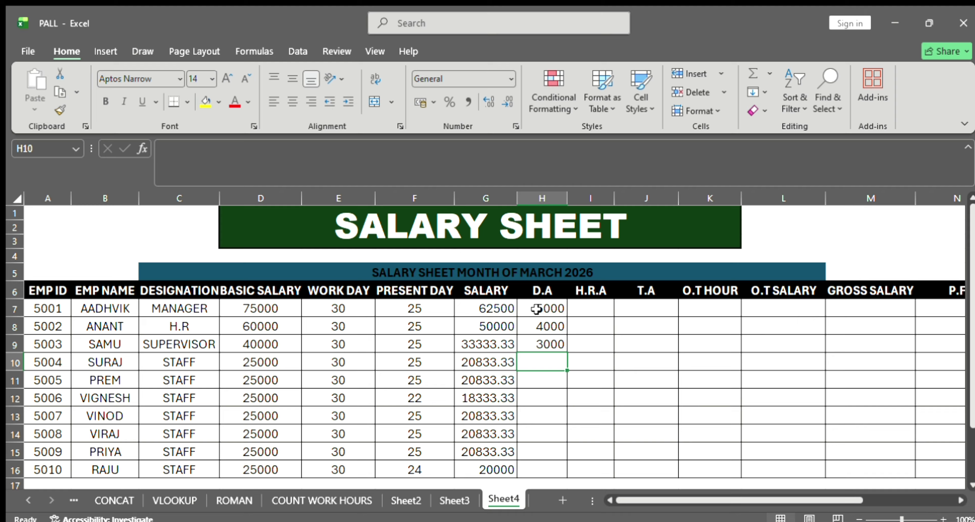
- Enter a D.A of 2000 in H10 and fill it down to H16 for the staff rows
{"action": "type", "text": "2000"}
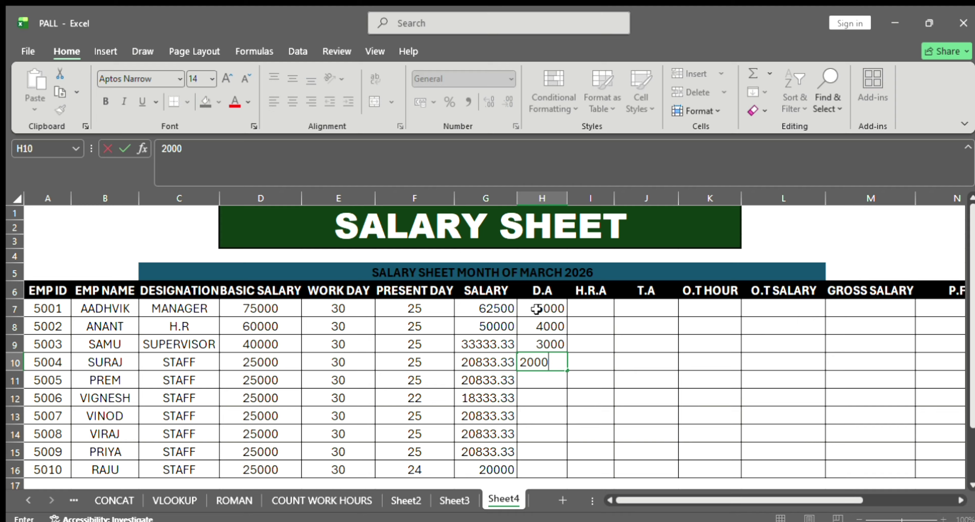
{"action": "left_click", "coordinate": [549, 368]}
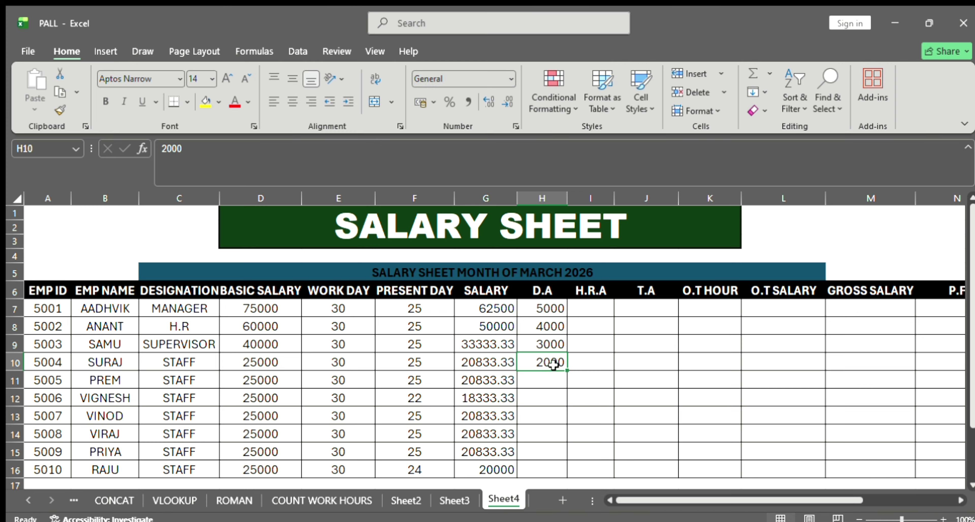
{"action": "double_click", "coordinate": [565, 369]}
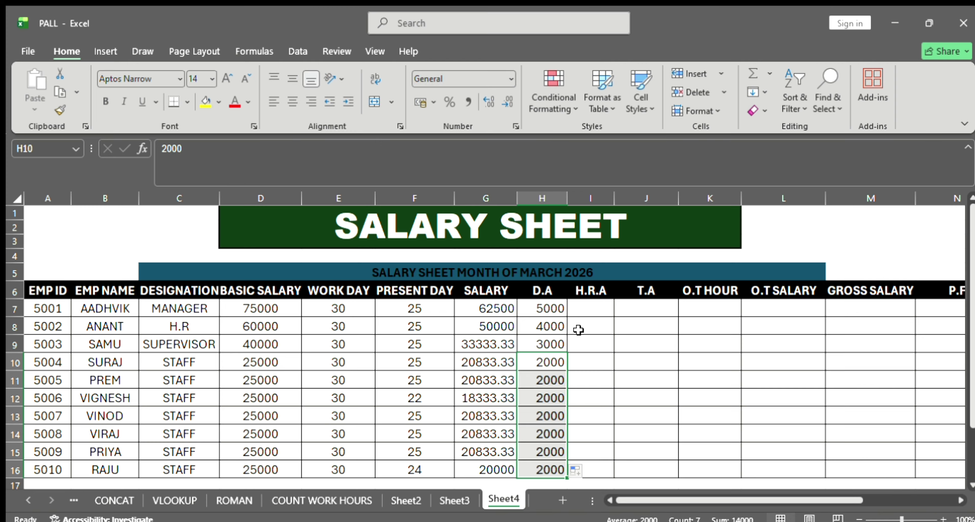
- Enter the H.R.A amounts 4000, 2000 and 3000 in cells I7, I8 and I9
{"action": "left_click", "coordinate": [591, 321]}
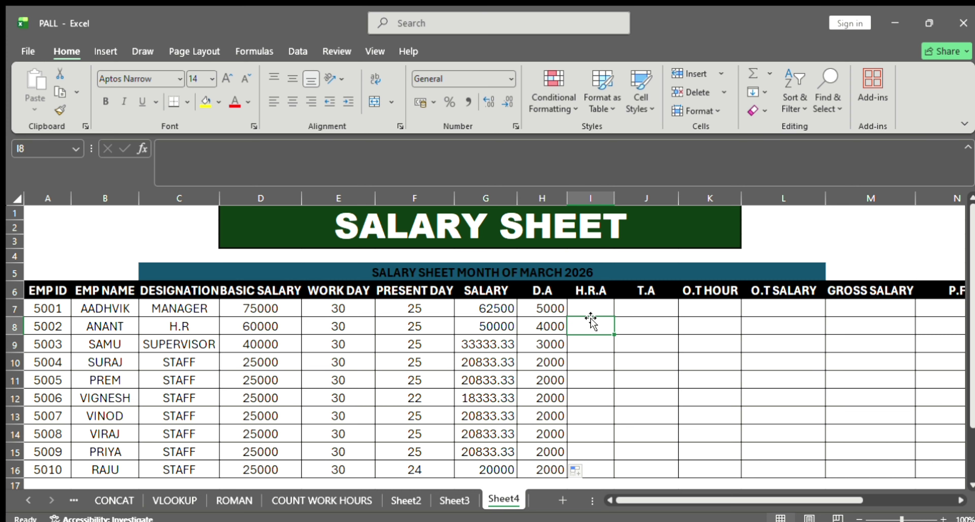
{"action": "left_click", "coordinate": [600, 307]}
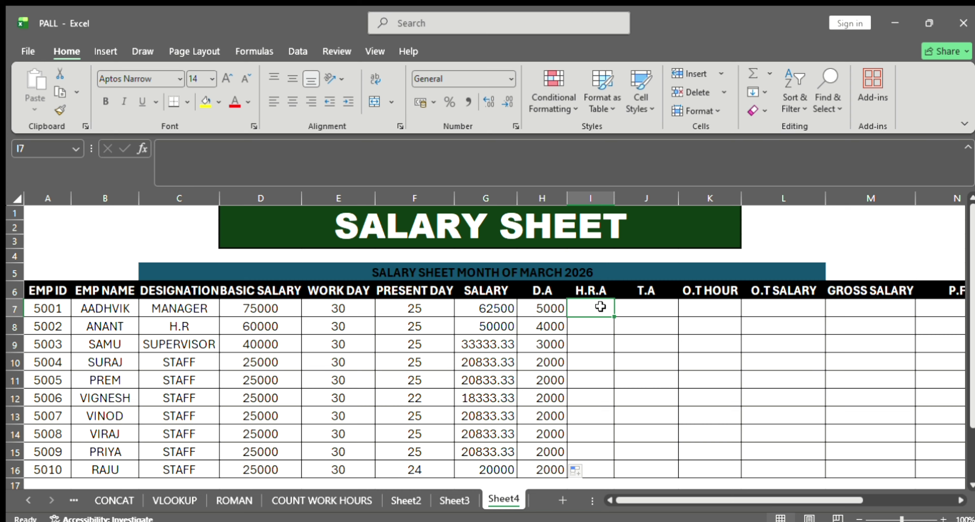
{"action": "type", "text": "4000"}
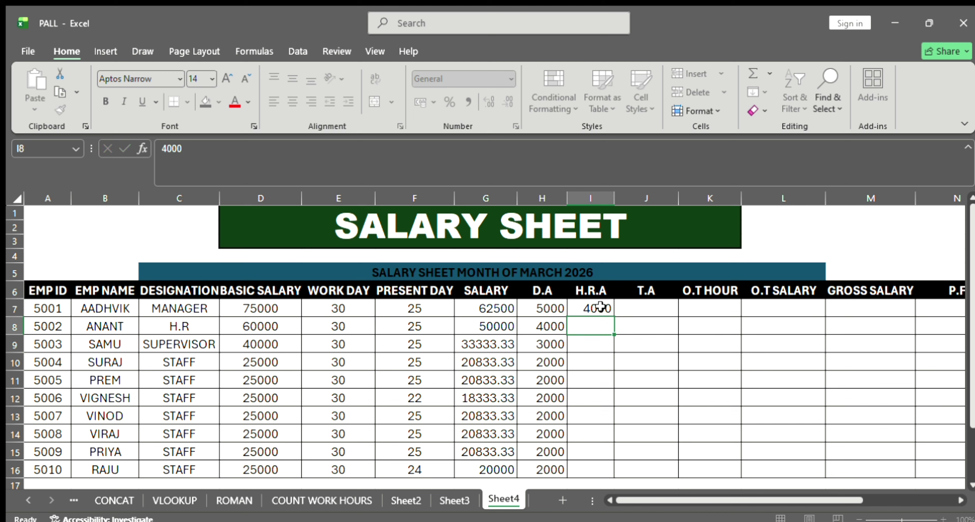
{"action": "key", "text": "Return"}
{"action": "type", "text": "2000"}
{"action": "key", "text": "Return"}
{"action": "type", "text": "300"}
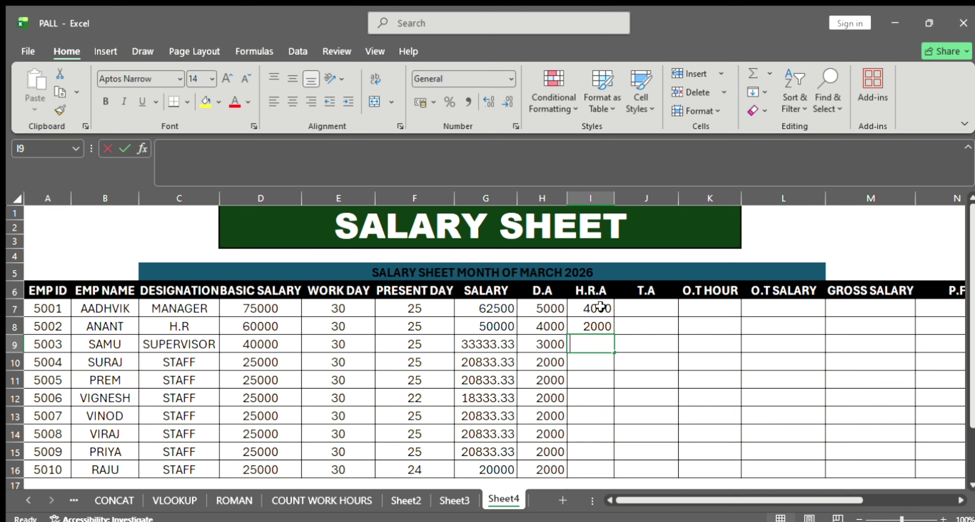
{"action": "type", "text": "0"}
{"action": "key", "text": "Return"}
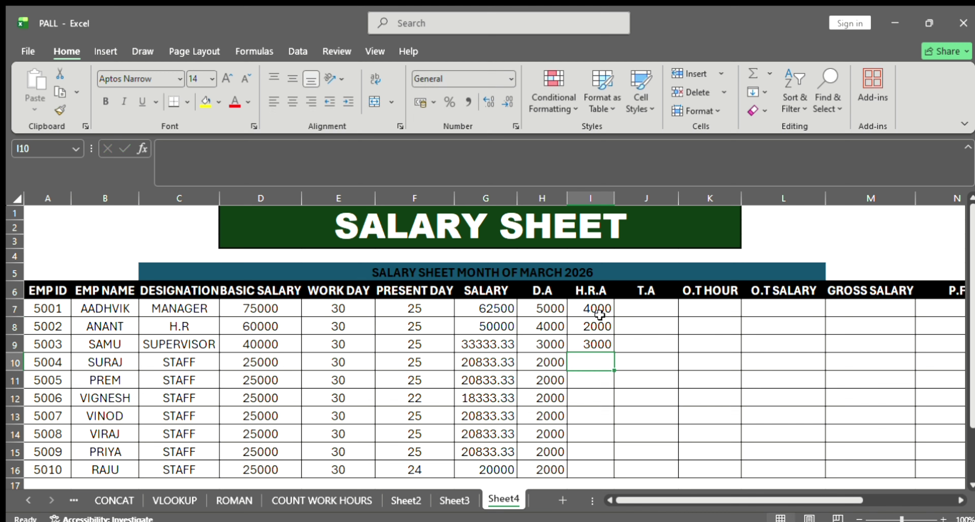
- Fill the H.R.A amount 3000 across I8:I16
{"action": "left_click", "coordinate": [597, 344]}
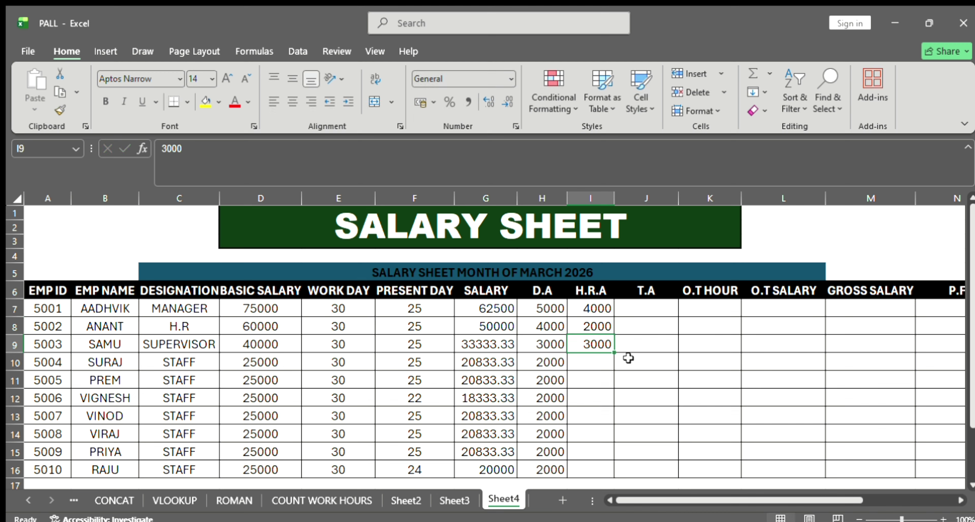
{"action": "double_click", "coordinate": [614, 352]}
- Enter T.A amounts of 2500 in J7 and 2000 in J8, and fill the 2000 down to J16
{"action": "left_click", "coordinate": [647, 310]}
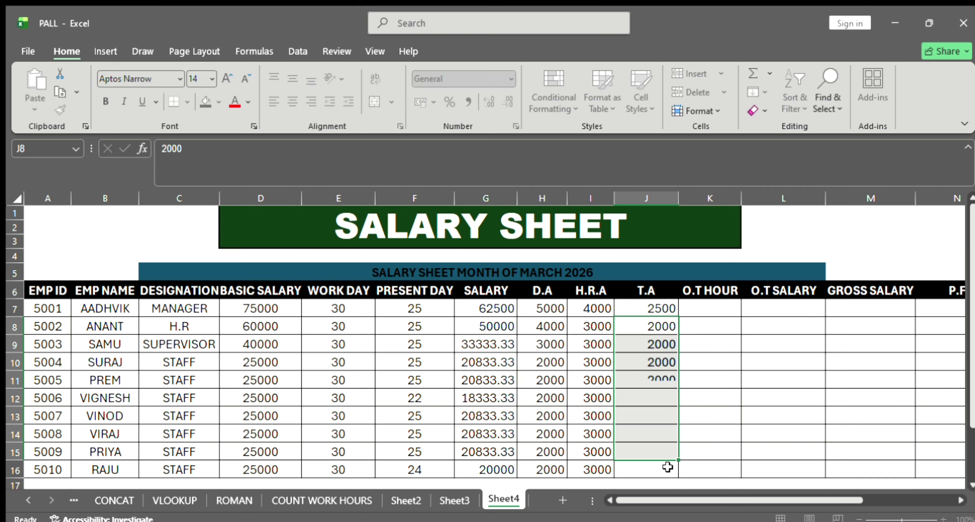
{"action": "left_click_drag", "start_coordinate": [652, 397], "coordinate": [680, 478]}
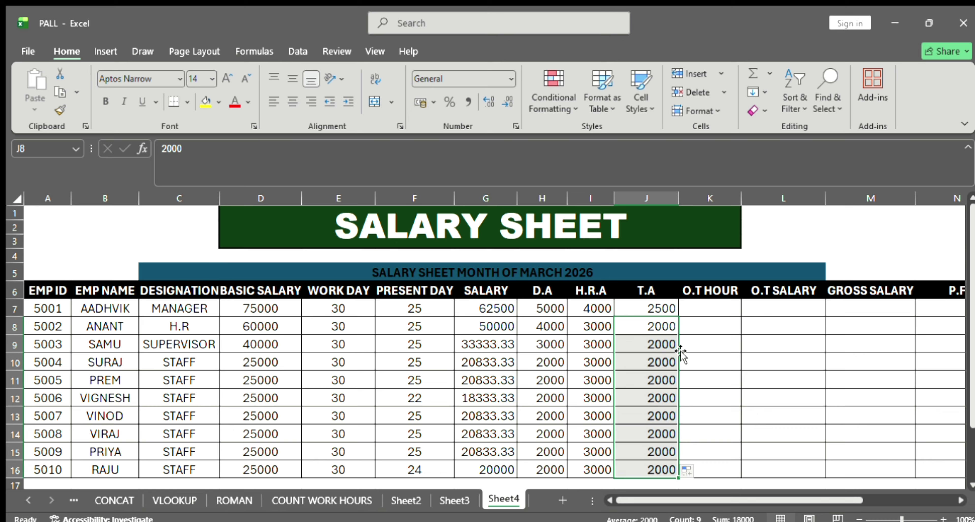
- Enter the O.T HOUR values 35, 40 and 25 in K7:K9
{"action": "left_click", "coordinate": [730, 303]}
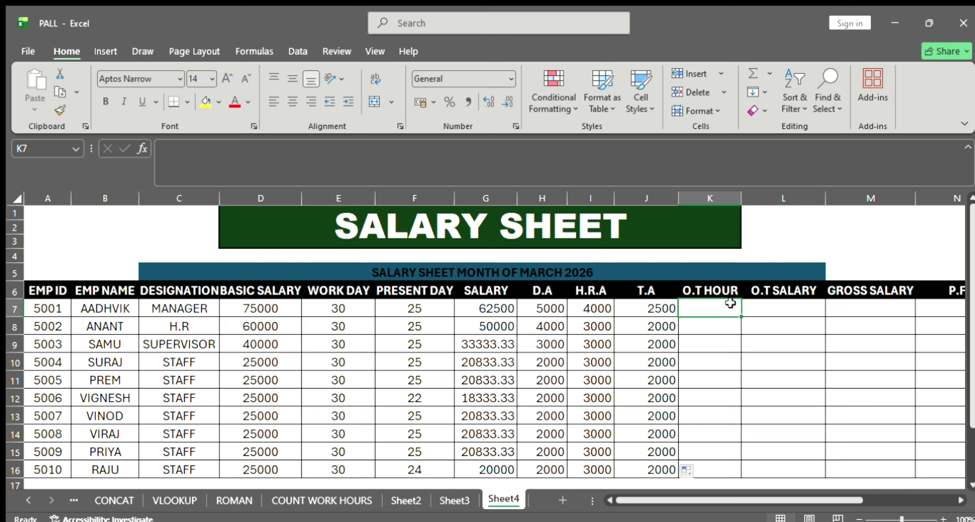
{"action": "type", "text": "35"}
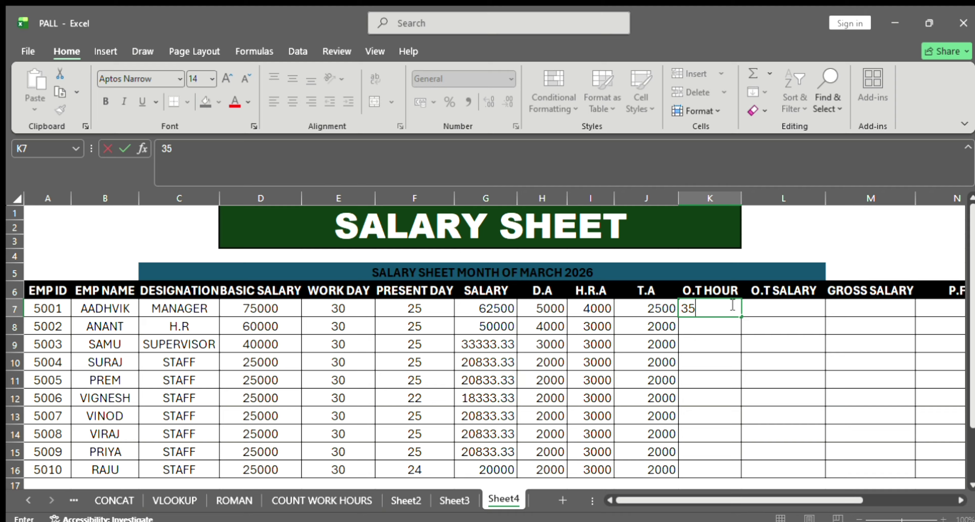
{"action": "key", "text": "Return"}
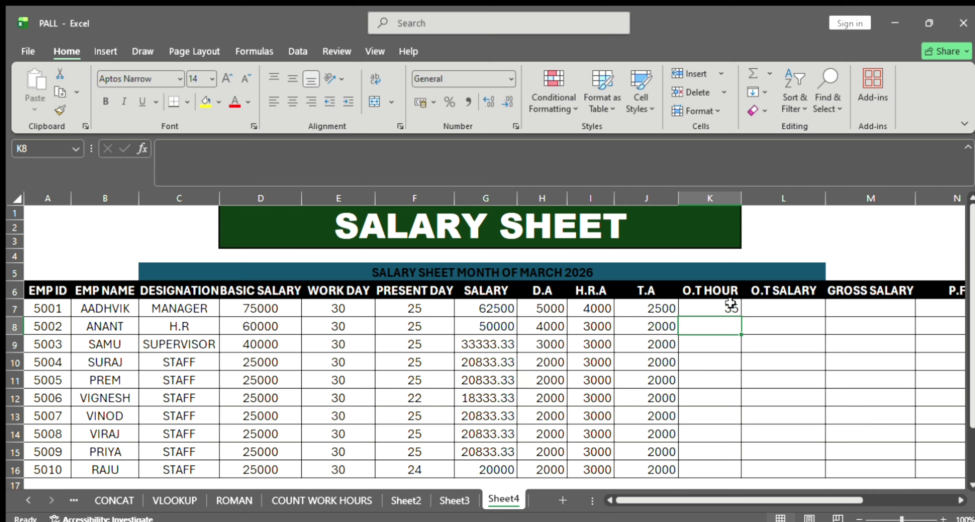
{"action": "type", "text": "40"}
{"action": "key", "text": "Return"}
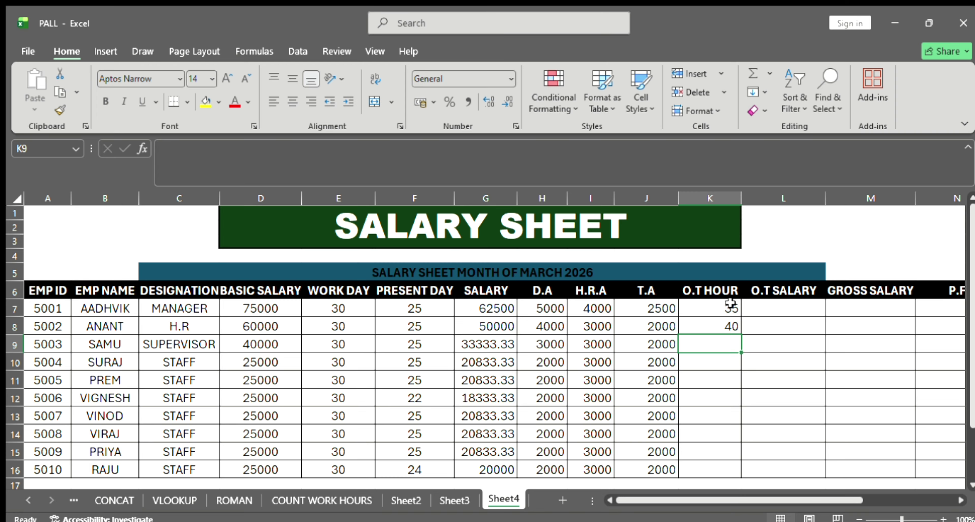
{"action": "type", "text": "25"}
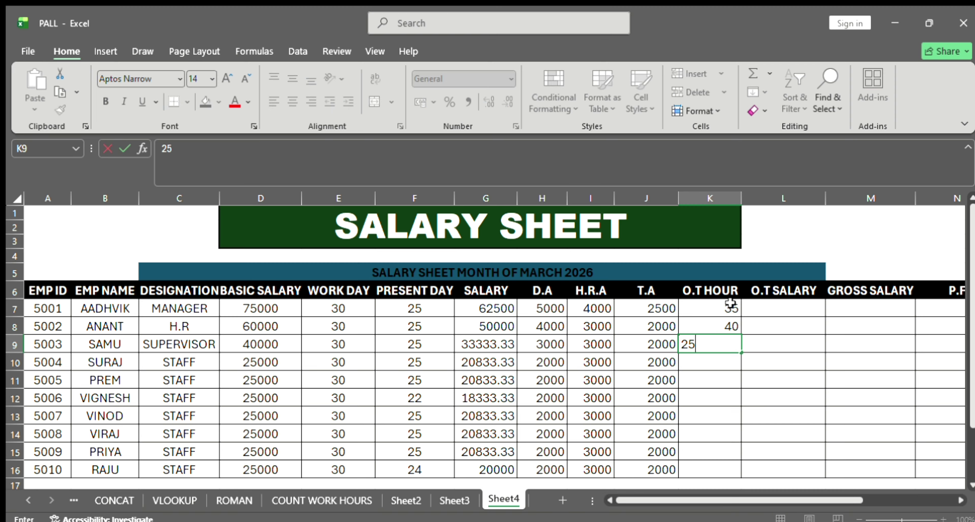
{"action": "key", "text": "Return"}
- Enter 20 overtime hours in K10 and fill the value down to K16 for the staff rows
{"action": "type", "text": "20"}
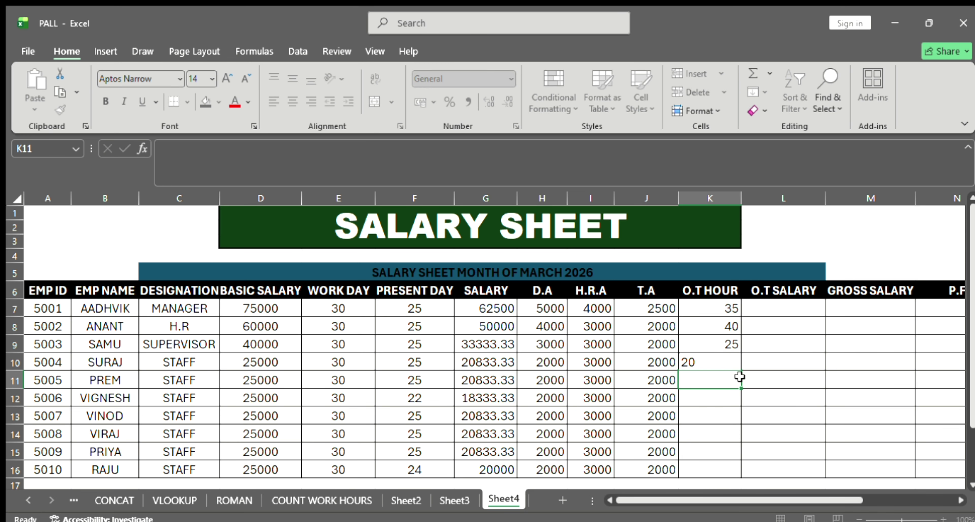
{"action": "left_click", "coordinate": [731, 365]}
{"action": "left_click_drag", "start_coordinate": [742, 370], "coordinate": [732, 470]}
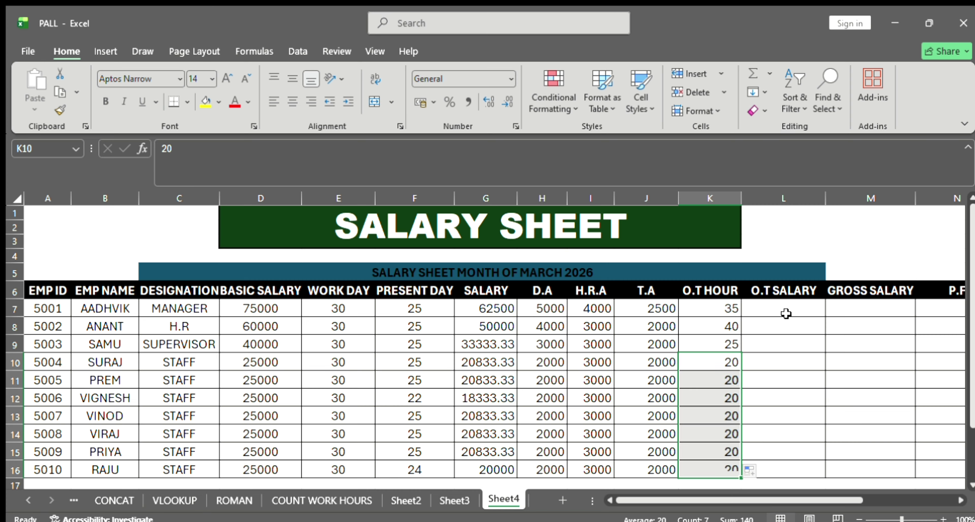
- Calculate the manager's overtime salary in L7 with the formula =D7/E7/10*K7
{"action": "left_click", "coordinate": [779, 313]}
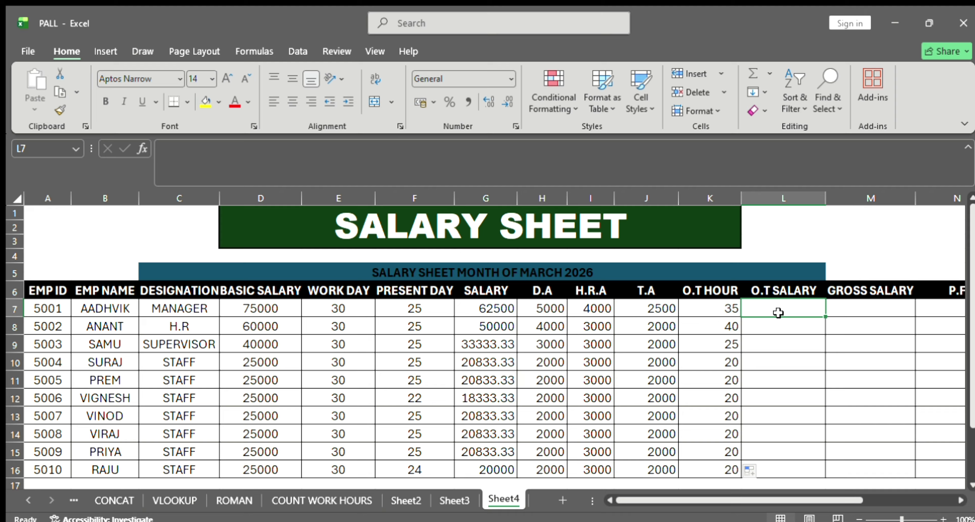
{"action": "type", "text": "="}
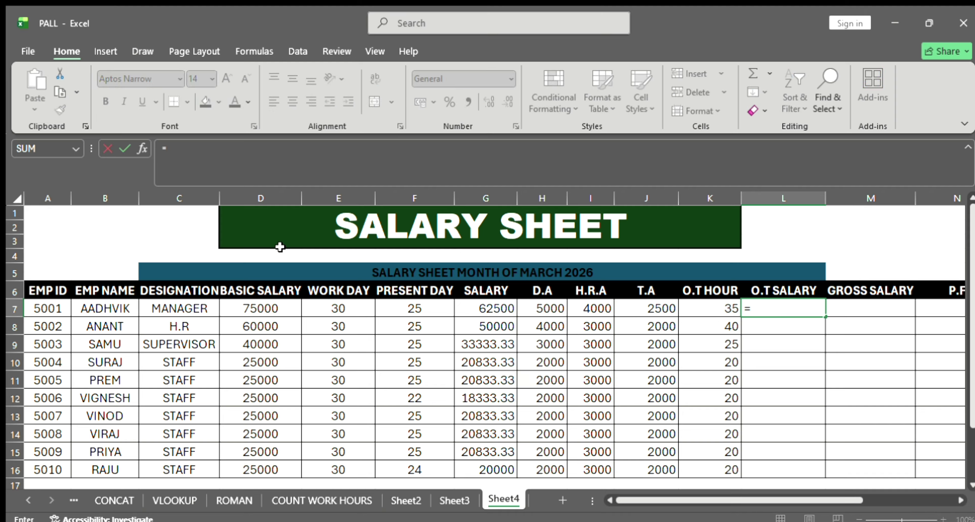
{"action": "left_click", "coordinate": [257, 306]}
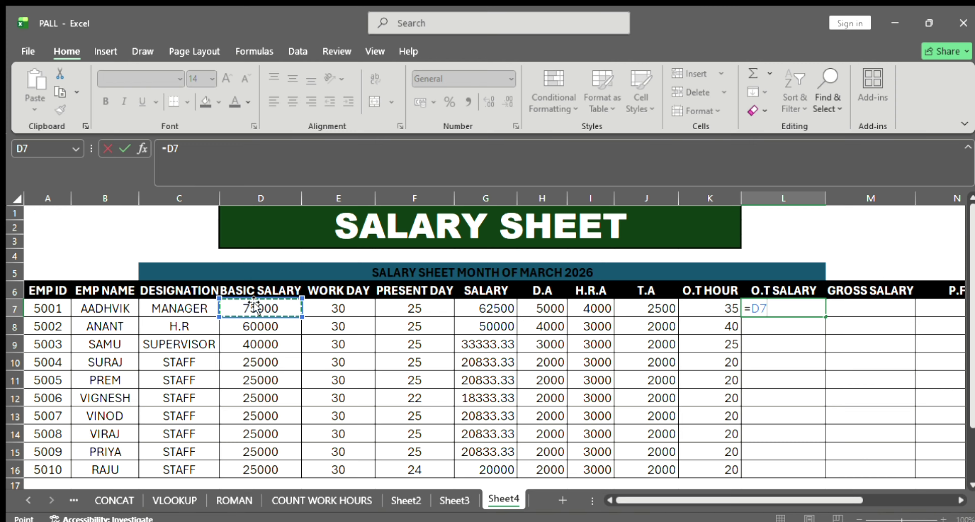
{"action": "type", "text": "/"}
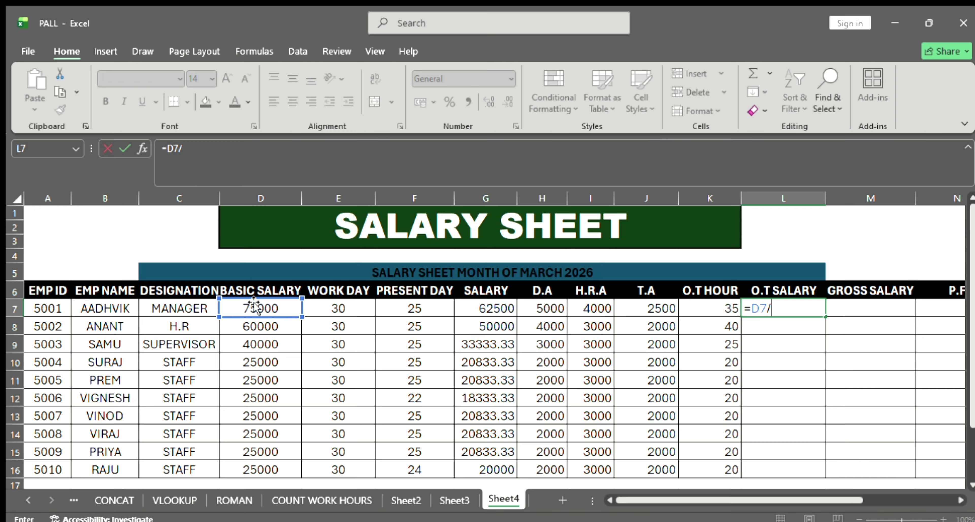
{"action": "left_click", "coordinate": [319, 310]}
{"action": "type", "text": "/"}
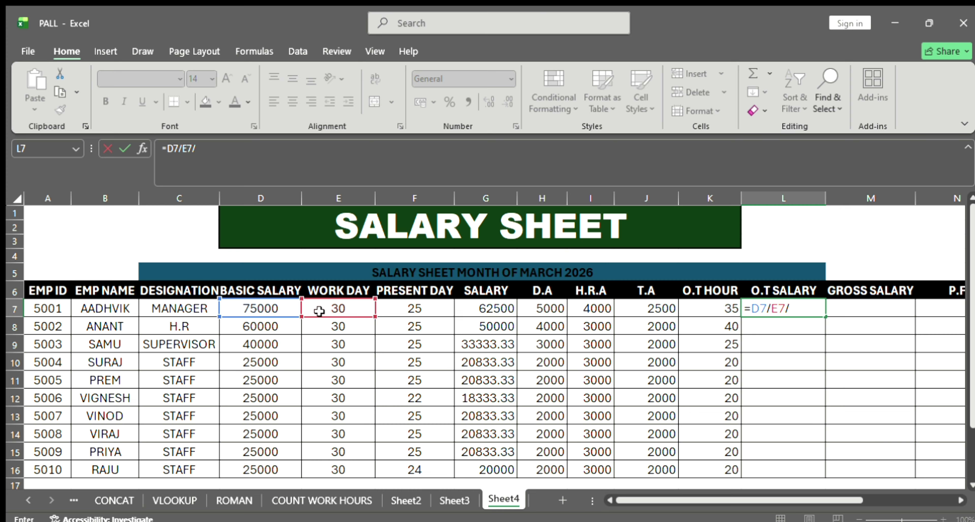
{"action": "type", "text": "10*"}
{"action": "left_click", "coordinate": [736, 302]}
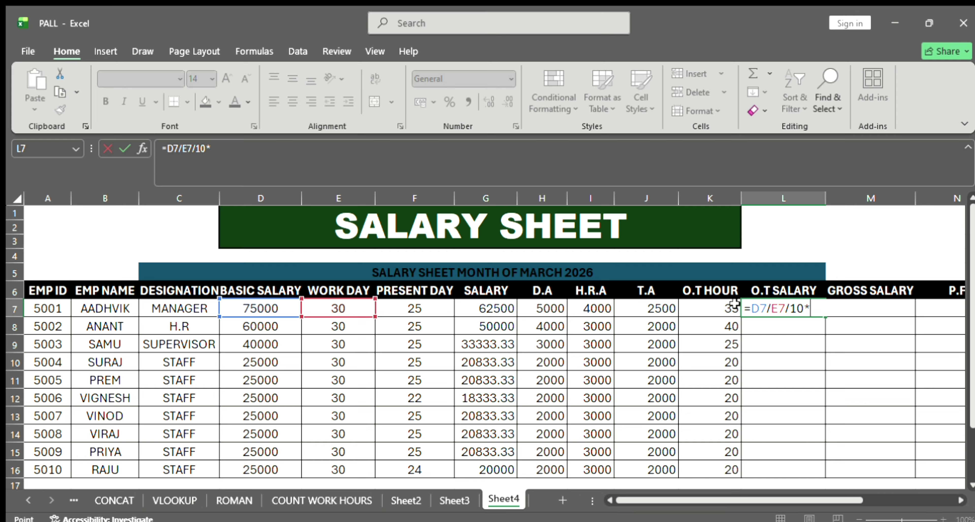
{"action": "key", "text": "Return"}
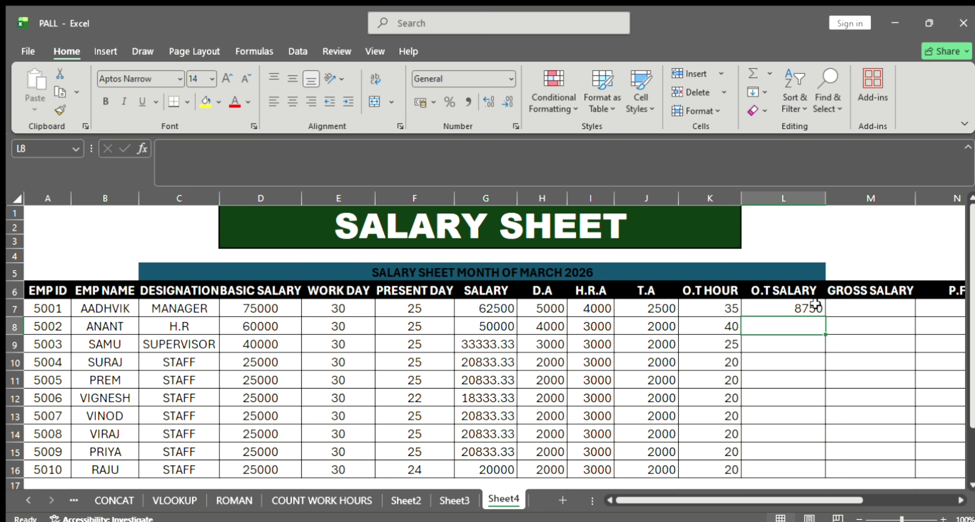
- Fill the O.T SALARY formula from L7 down to L16 for all employees
{"action": "left_click", "coordinate": [813, 308]}
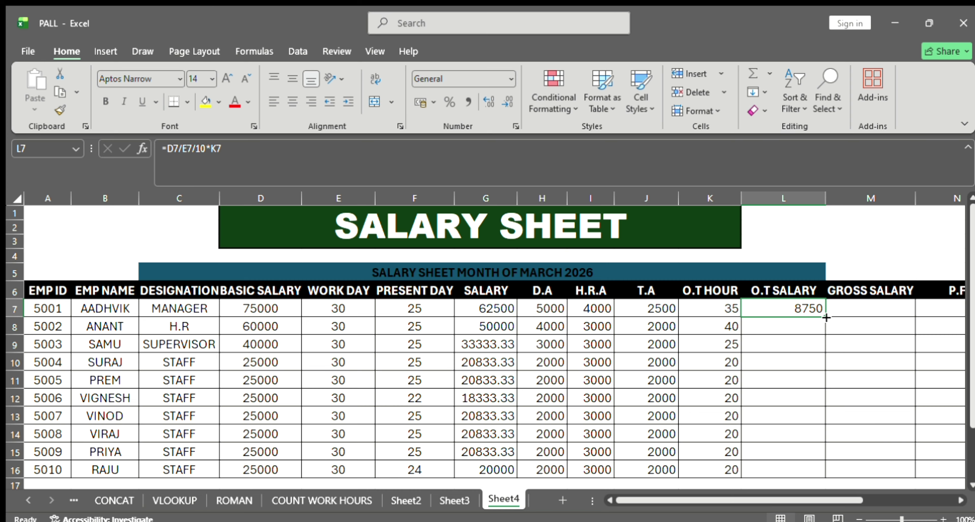
{"action": "left_click_drag", "start_coordinate": [826, 317], "coordinate": [813, 472]}
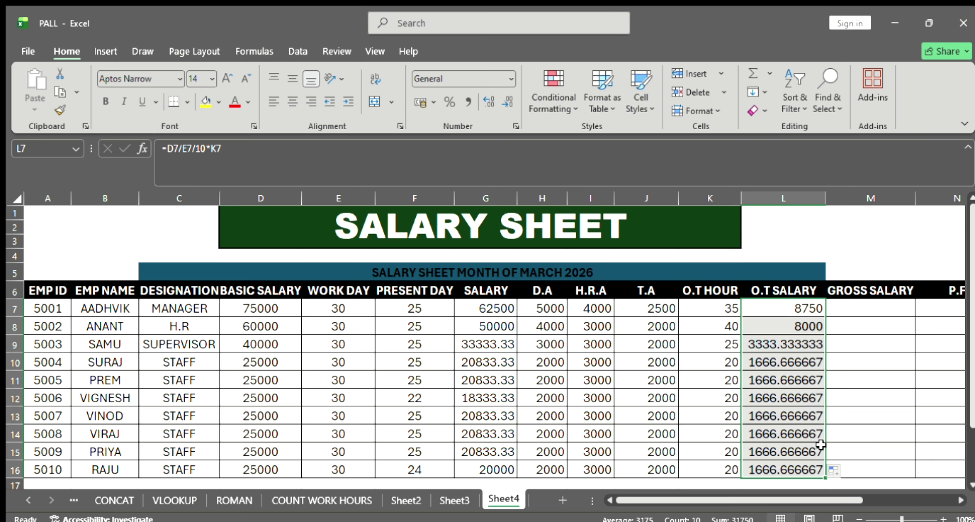
{"action": "left_click", "coordinate": [859, 382]}
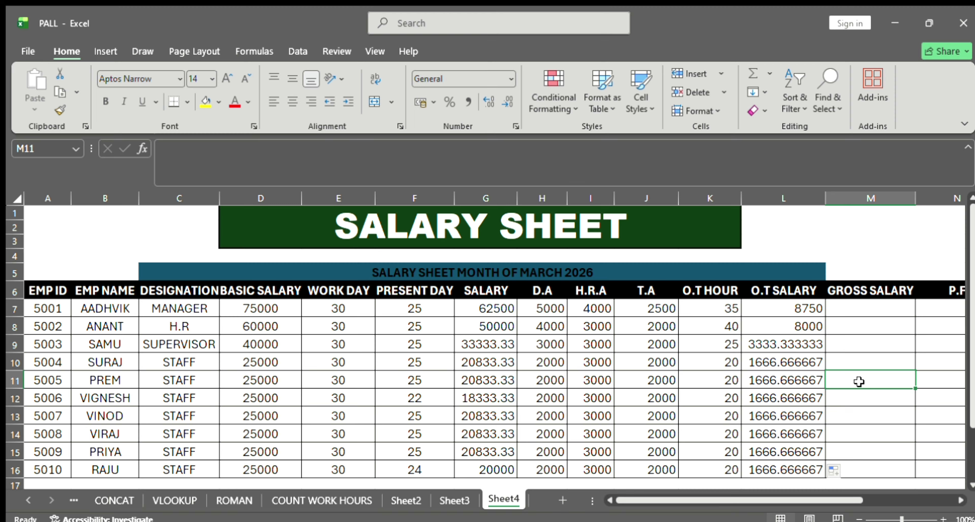
- Enter the formula =G7 in the GROSS SALARY cell M7
{"action": "left_click", "coordinate": [875, 309]}
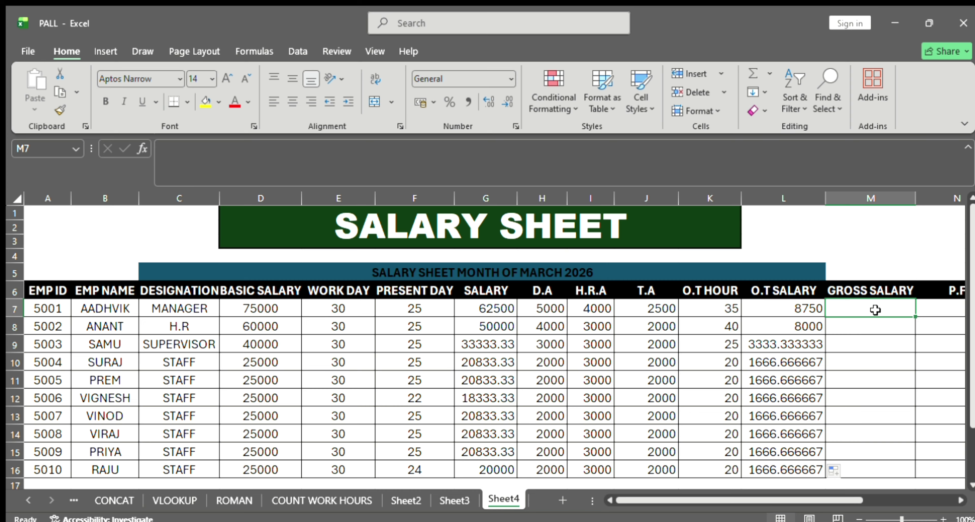
{"action": "type", "text": "="}
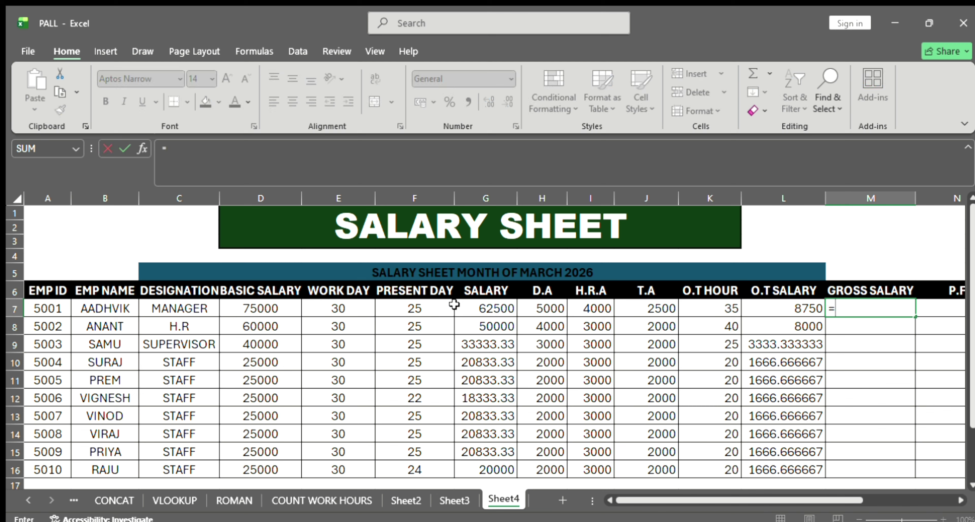
{"action": "left_click", "coordinate": [477, 305]}
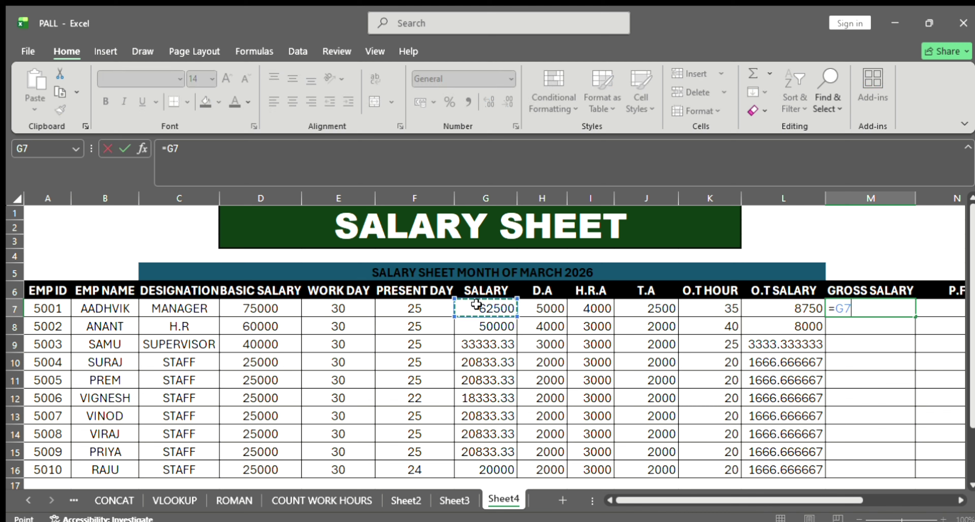
{"action": "key", "text": "Return"}
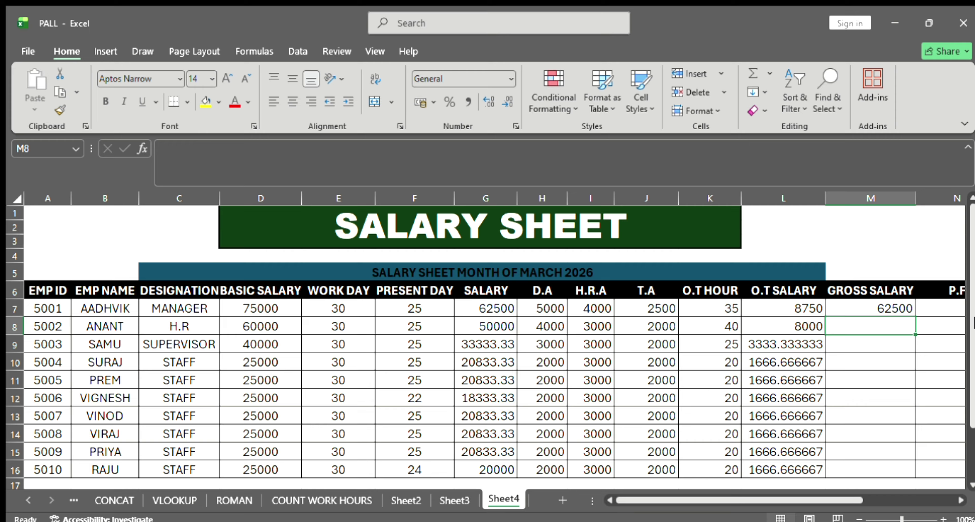
- Replace the M7 formula with +H7+I7+J7+L7 to sum the allowances and overtime salary
{"action": "left_click", "coordinate": [888, 308]}
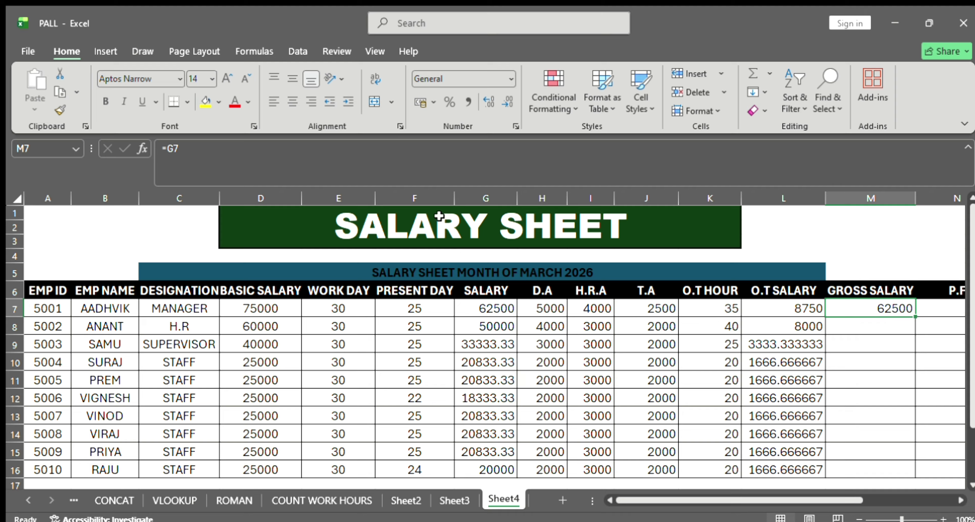
{"action": "type", "text": "+"}
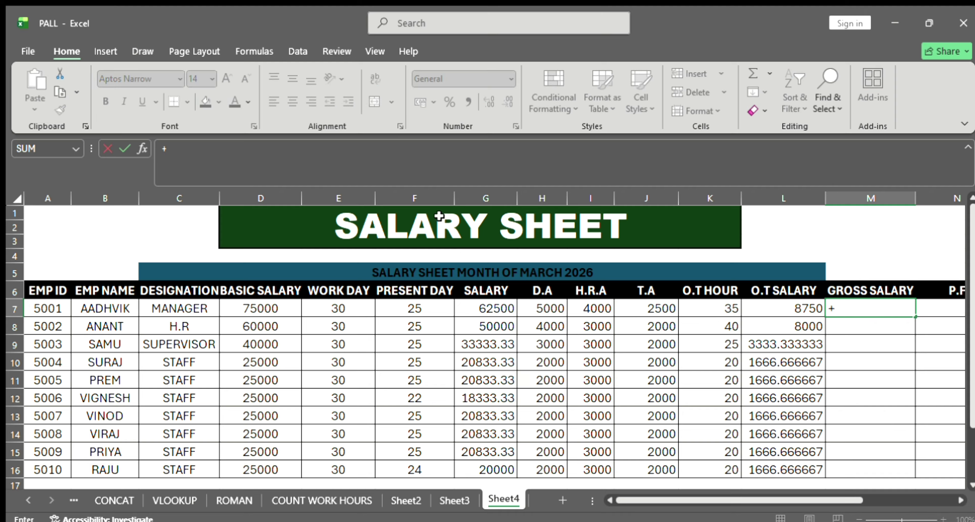
{"action": "left_click", "coordinate": [540, 304]}
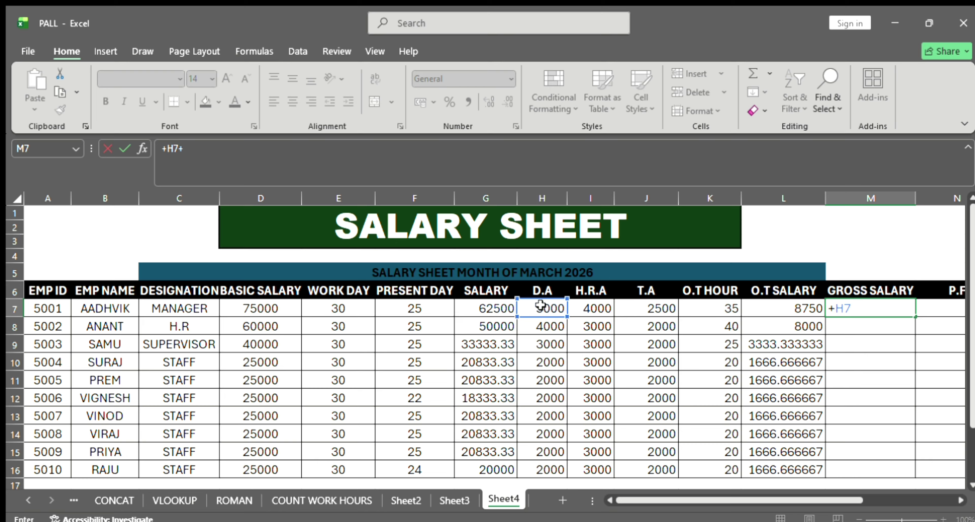
{"action": "type", "text": "+"}
{"action": "left_click", "coordinate": [579, 305]}
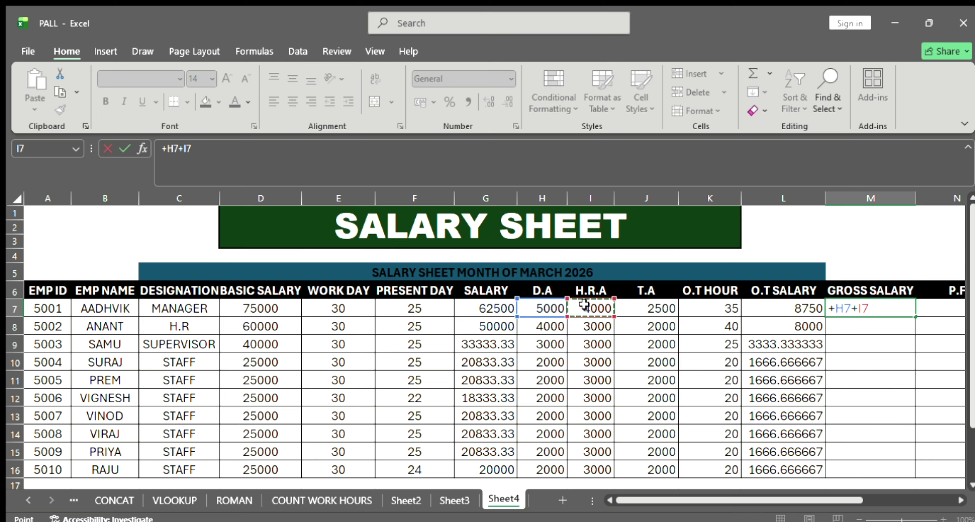
{"action": "type", "text": "+"}
{"action": "left_click", "coordinate": [644, 309]}
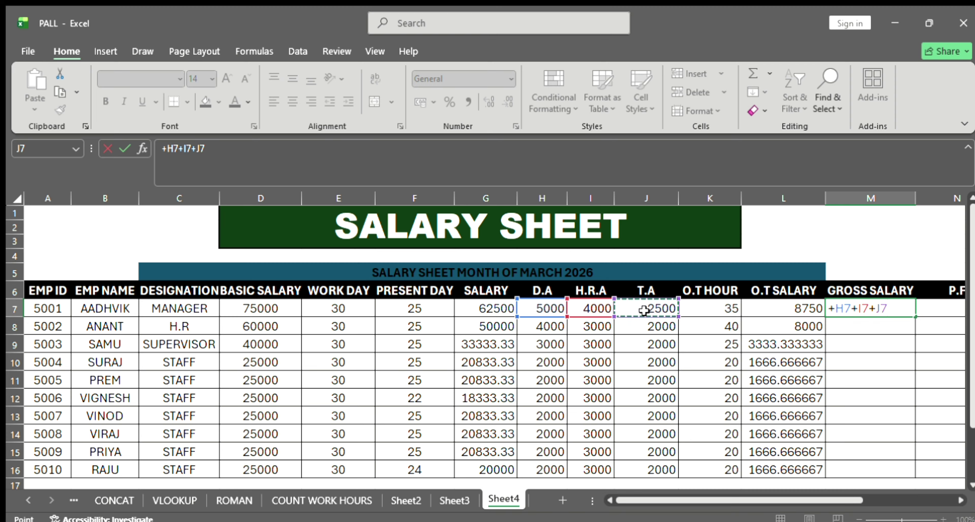
{"action": "type", "text": "+"}
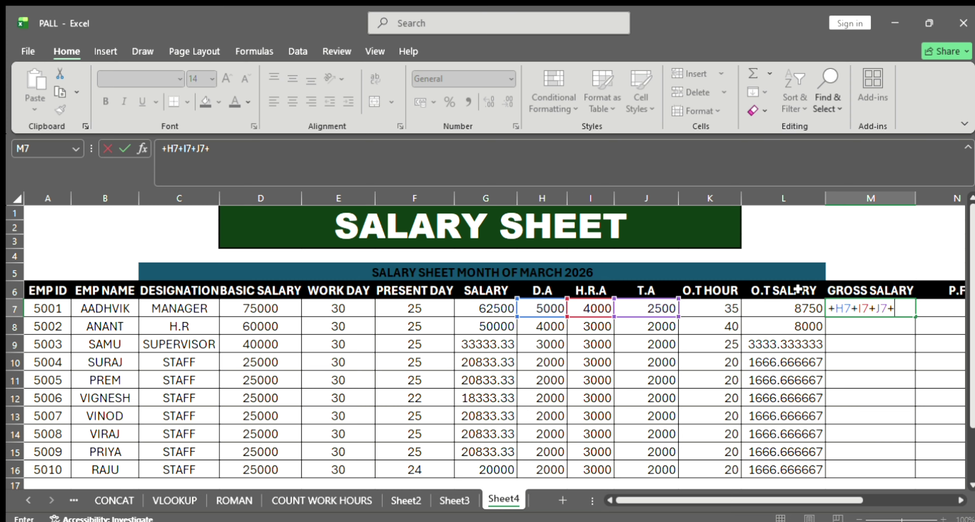
{"action": "left_click", "coordinate": [790, 304]}
{"action": "key", "text": "Return"}
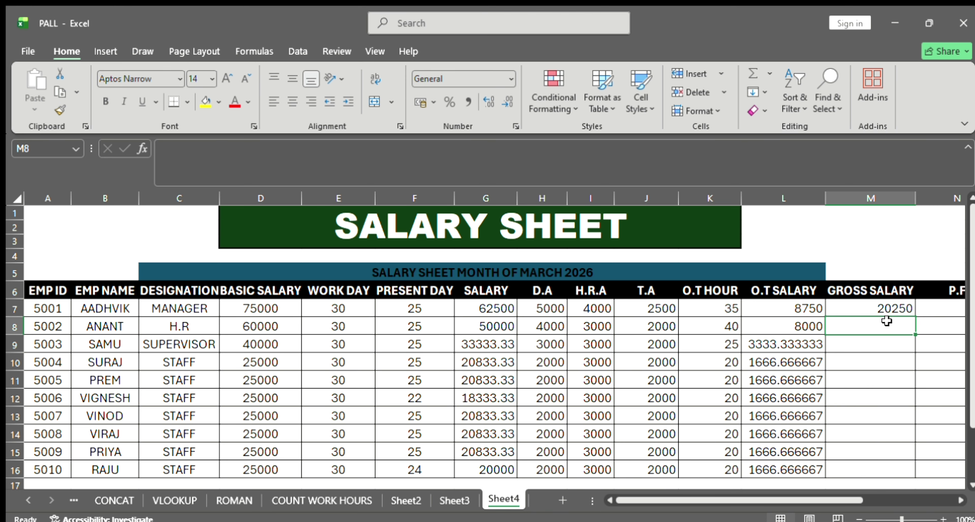
- Add G7 at the start of the M7 formula to make =G7+H7+I7+J7+L7, and fill it down to M16
{"action": "left_click", "coordinate": [878, 311]}
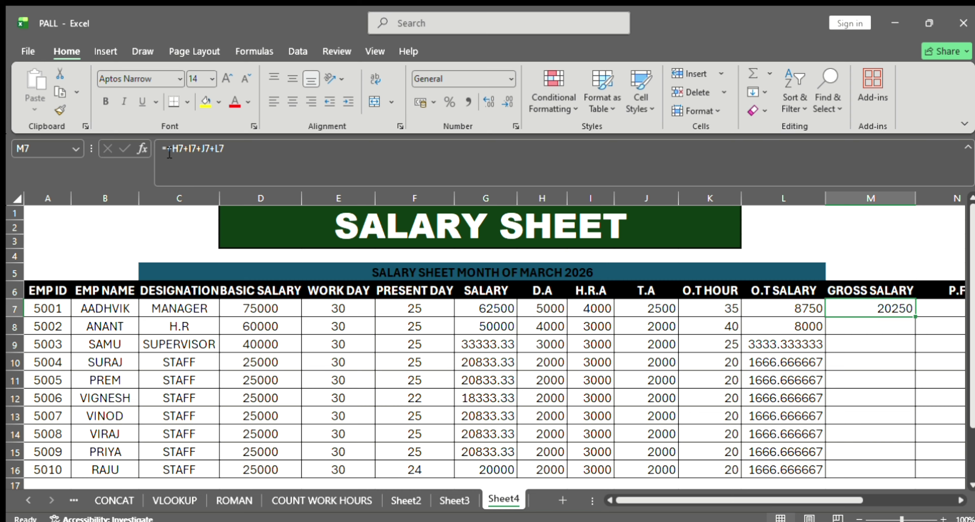
{"action": "left_click", "coordinate": [167, 150]}
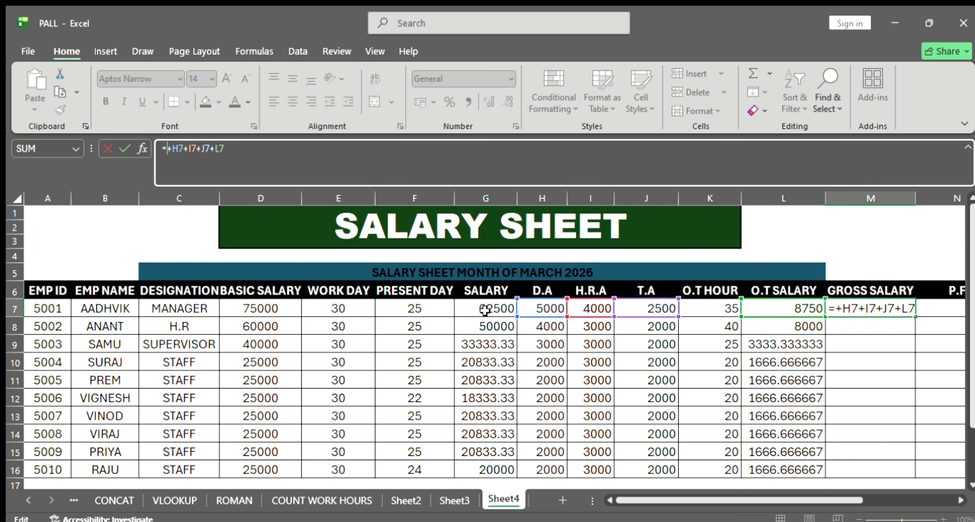
{"action": "left_click", "coordinate": [485, 309]}
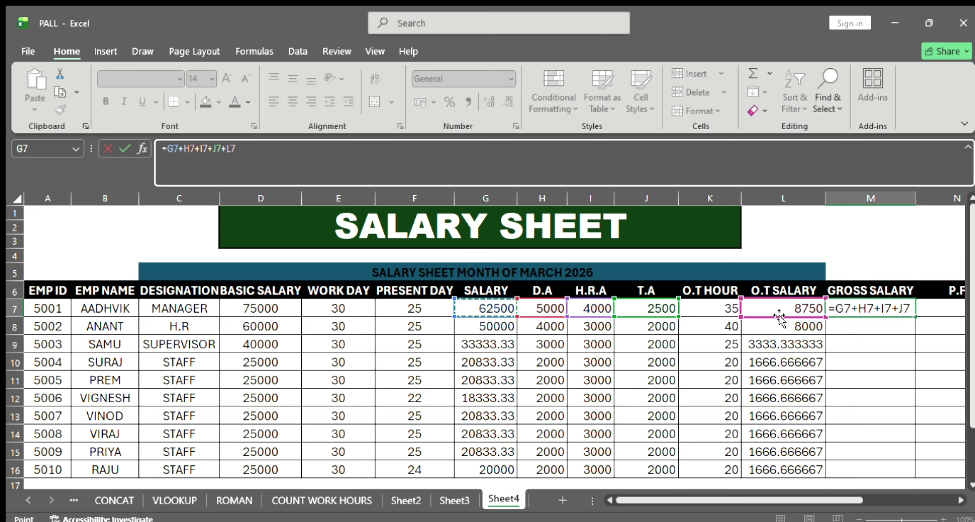
{"action": "key", "text": "Return"}
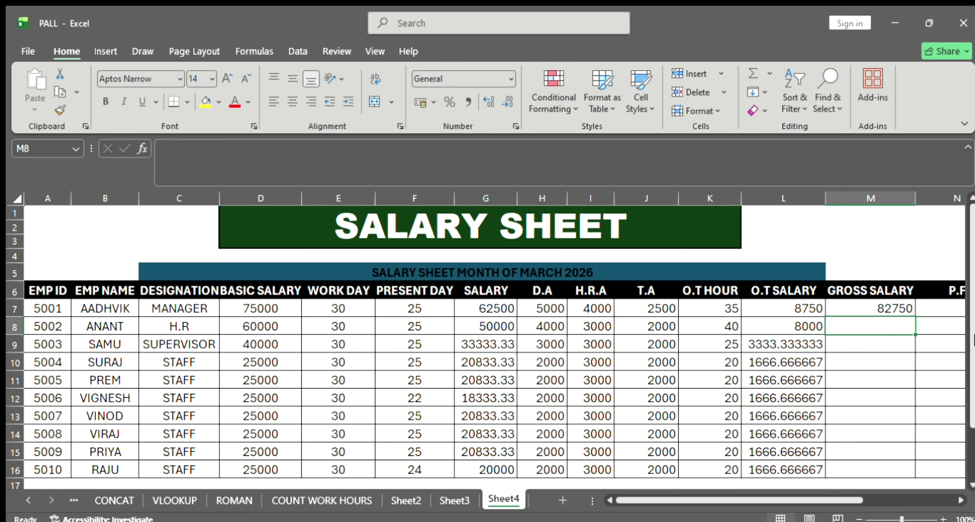
{"action": "left_click", "coordinate": [879, 309]}
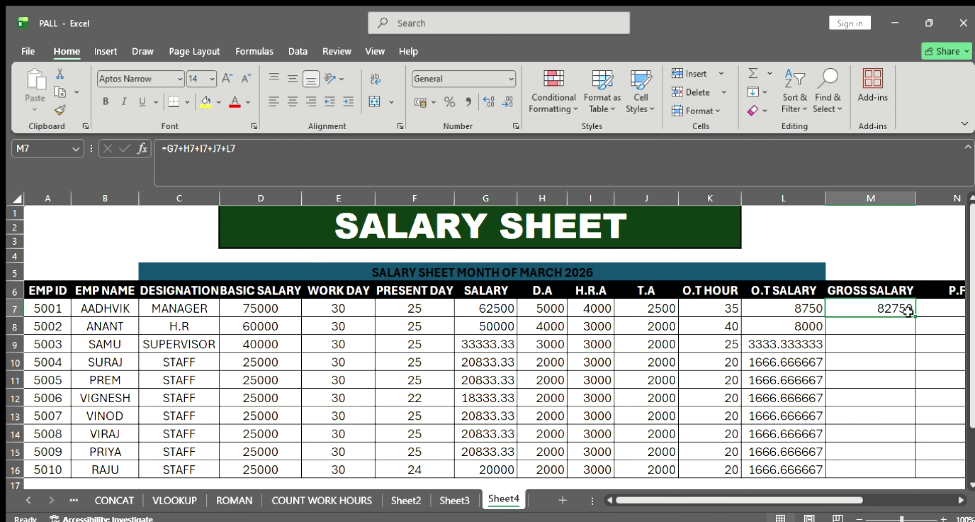
{"action": "left_click_drag", "start_coordinate": [915, 315], "coordinate": [902, 471]}
- Start a formula in the P.F cell N7 for the first employee
{"action": "left_click", "coordinate": [935, 308]}
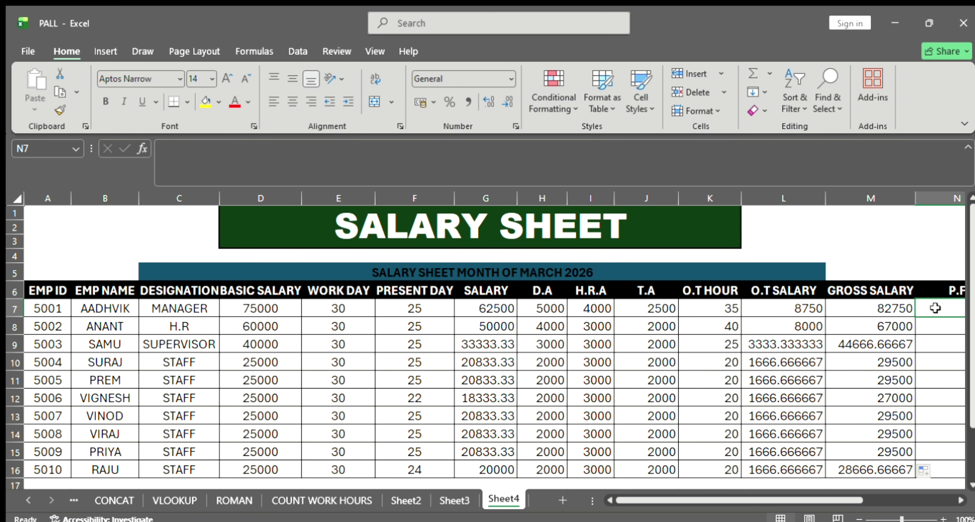
{"action": "key", "text": "Right"}
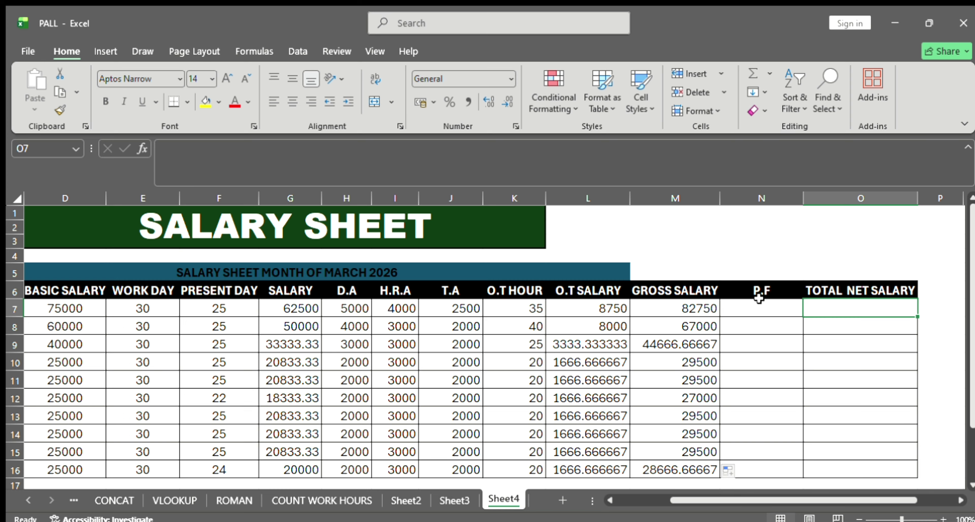
{"action": "left_click", "coordinate": [768, 311]}
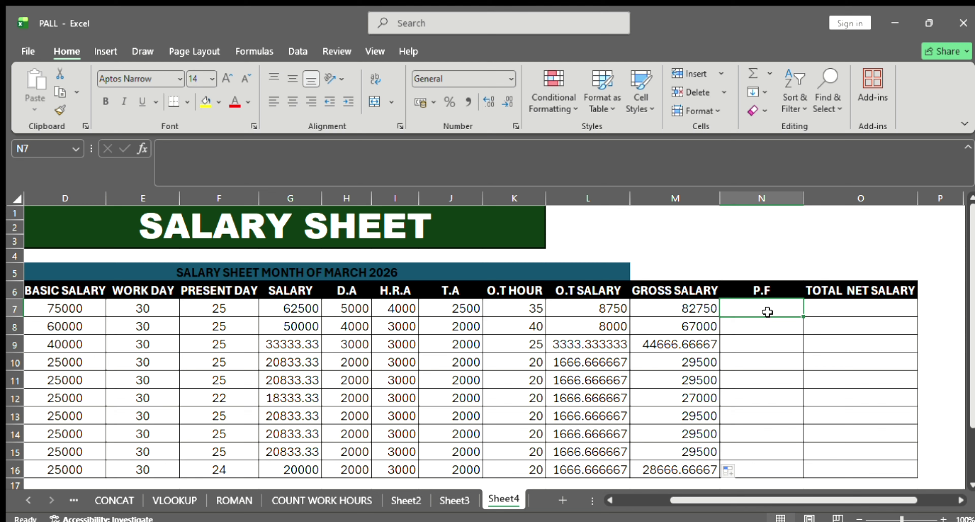
{"action": "type", "text": "="}
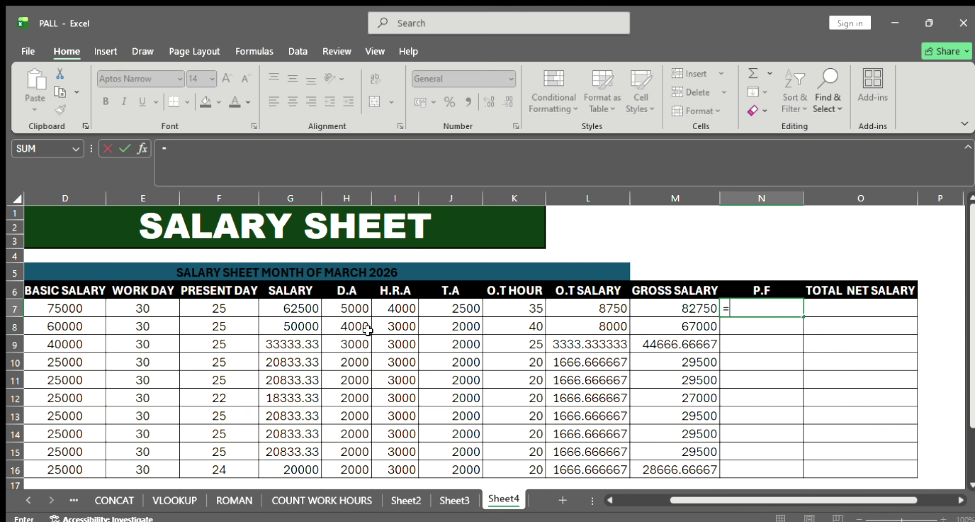
{"action": "left_click", "coordinate": [92, 313]}
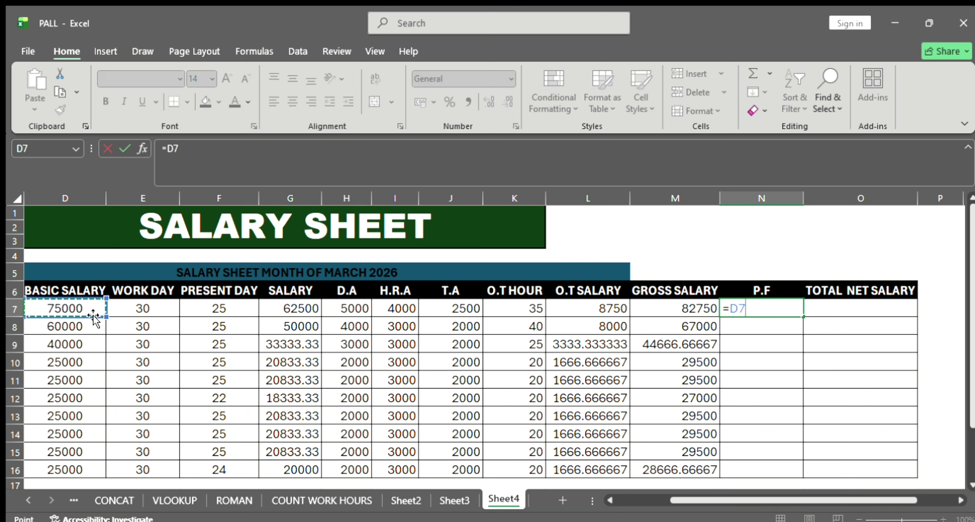
{"action": "key", "text": "BackSpace"}
{"action": "key", "text": "BackSpace"}
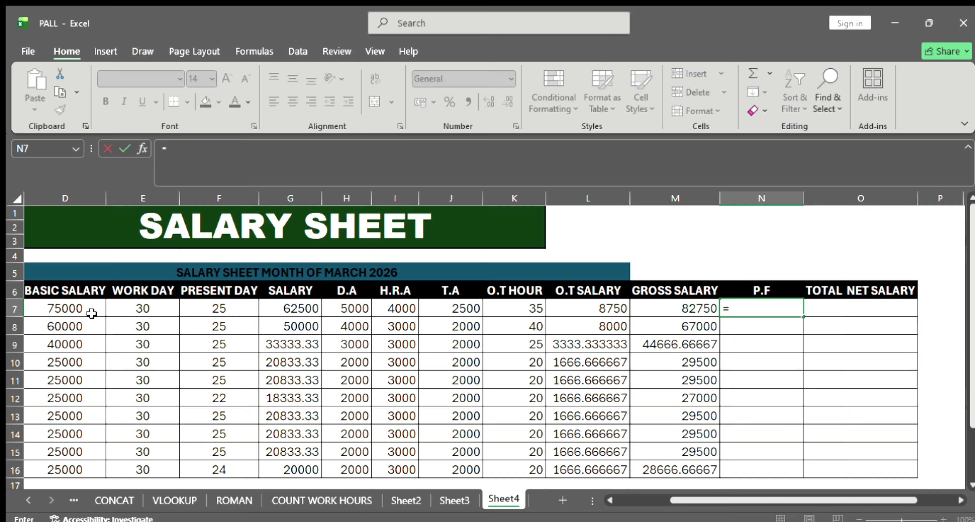
- Complete the N7 formula as =(D7+H7)*15% to calculate P.F from basic salary plus D.A
{"action": "type", "text": "("}
{"action": "left_click", "coordinate": [76, 304]}
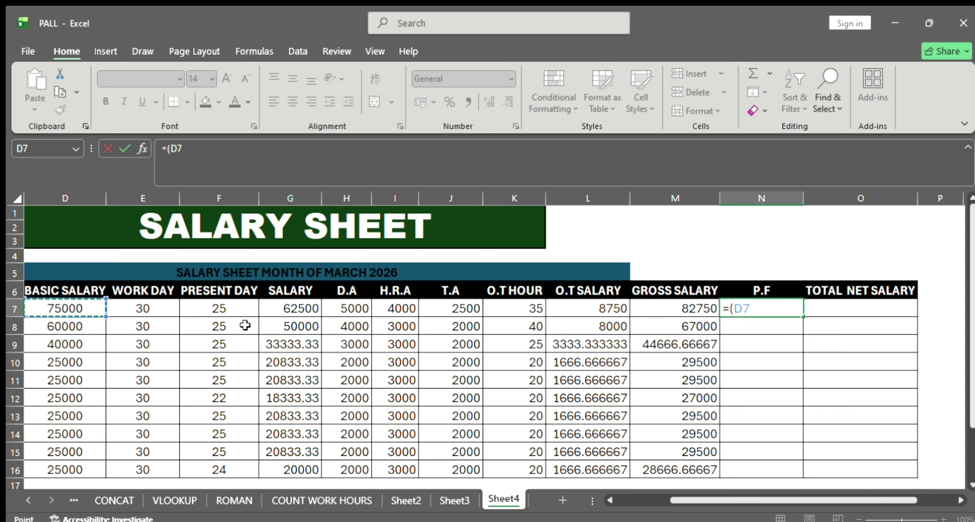
{"action": "type", "text": "+"}
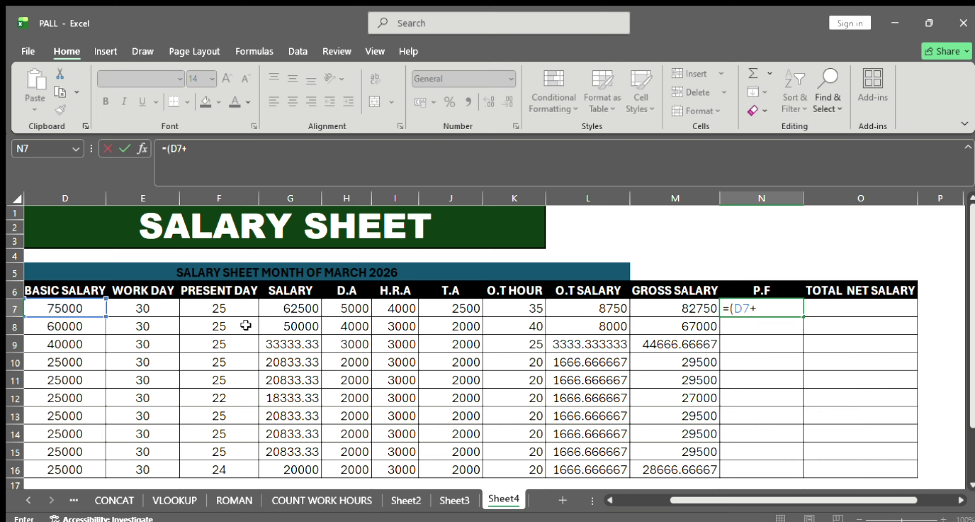
{"action": "left_click", "coordinate": [351, 309]}
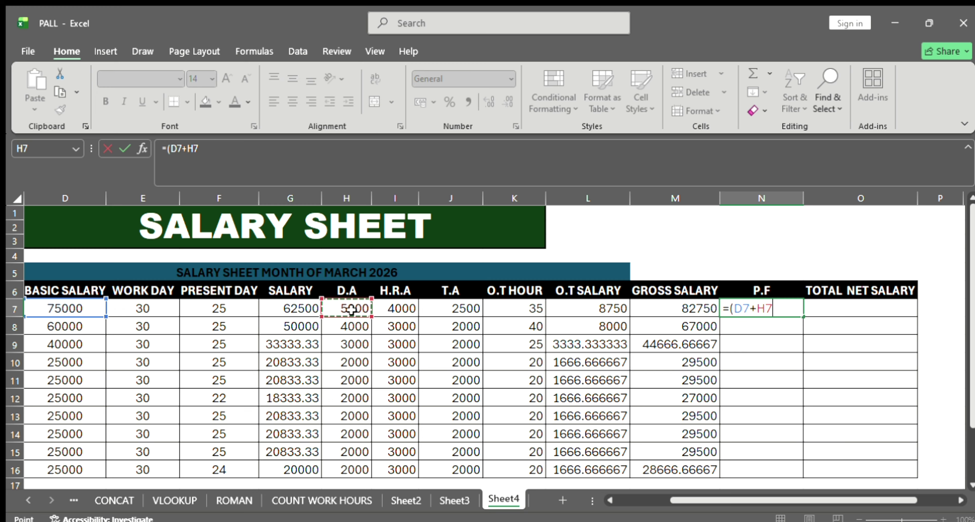
{"action": "type", "text": ")"}
{"action": "type", "text": "*15"}
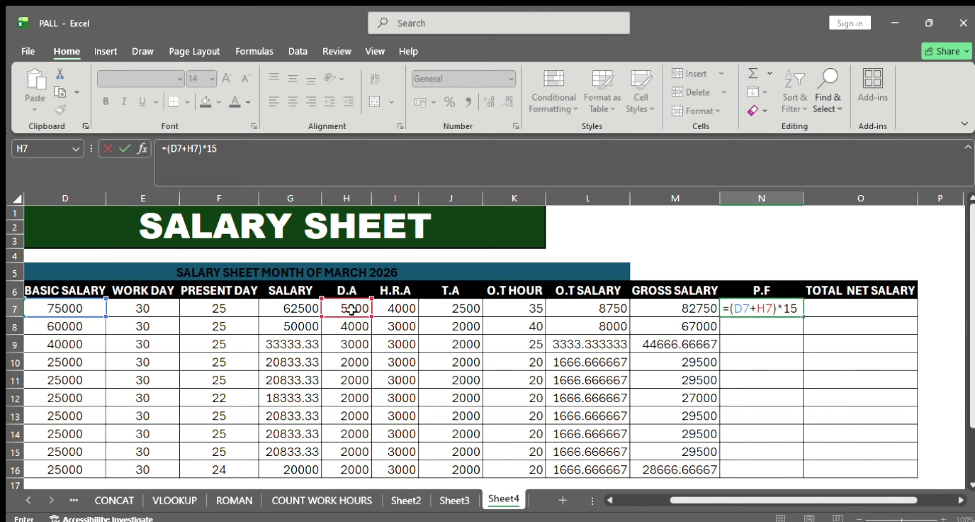
{"action": "type", "text": "%"}
{"action": "key", "text": "Return"}
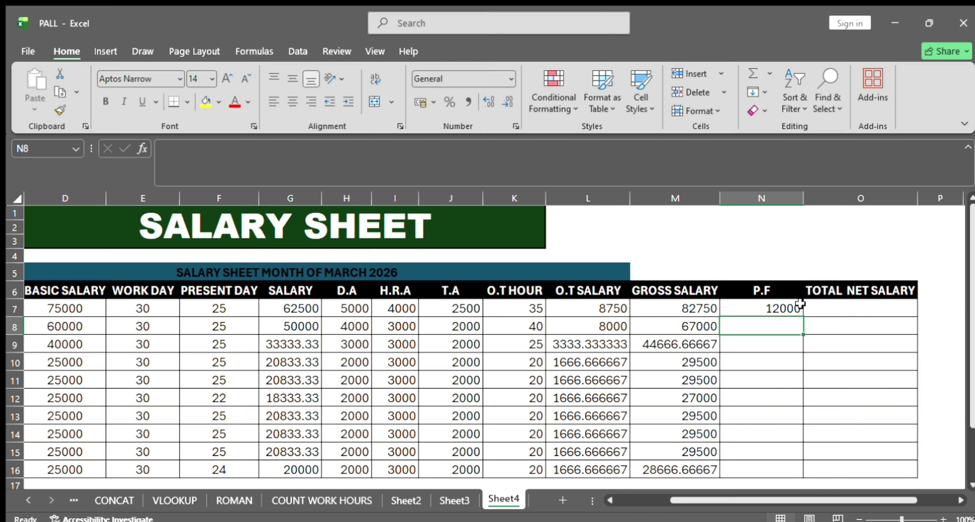
- Fill the P.F formula from N7 down to N16 for all employees
{"action": "left_click", "coordinate": [787, 308]}
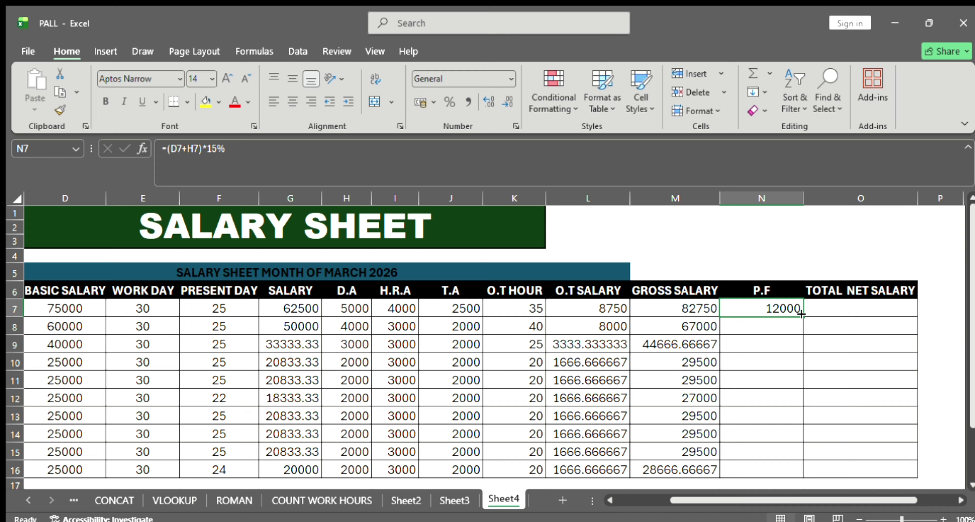
{"action": "left_click_drag", "start_coordinate": [801, 314], "coordinate": [797, 429]}
{"action": "left_click", "coordinate": [846, 393]}
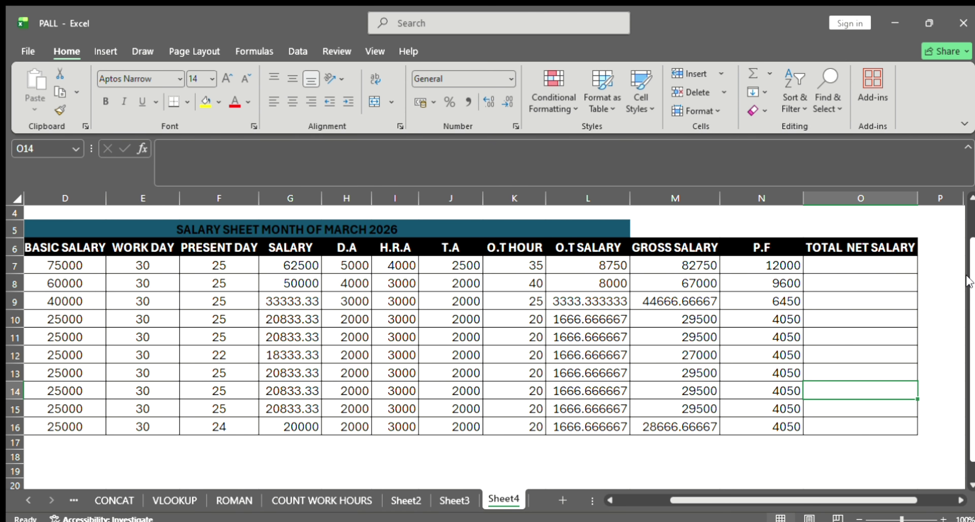
{"action": "left_click_drag", "start_coordinate": [969, 293], "coordinate": [968, 227]}
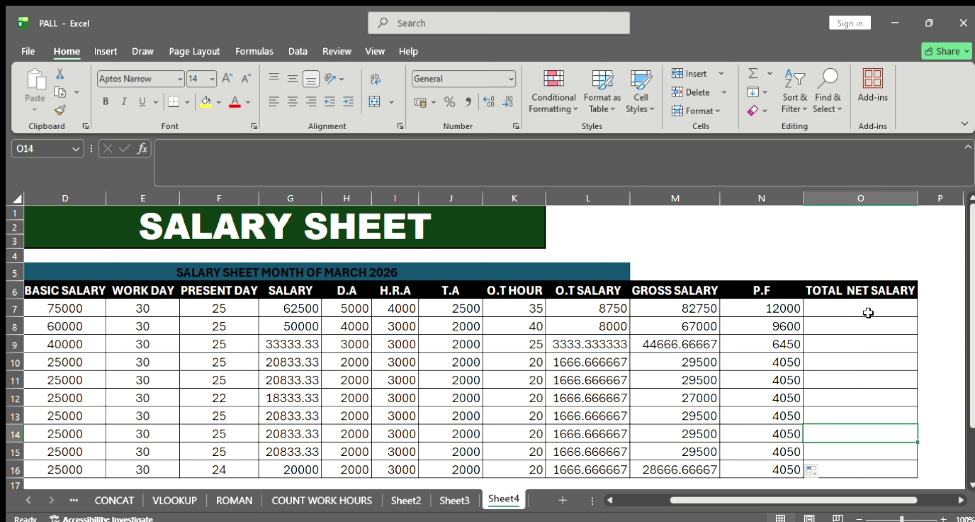
- Enter the formula =M7-N7 in the TOTAL NET SALARY cell O7 to deduct P.F from gross salary
{"action": "type", "text": "="}
{"action": "key", "text": "BackSpace"}
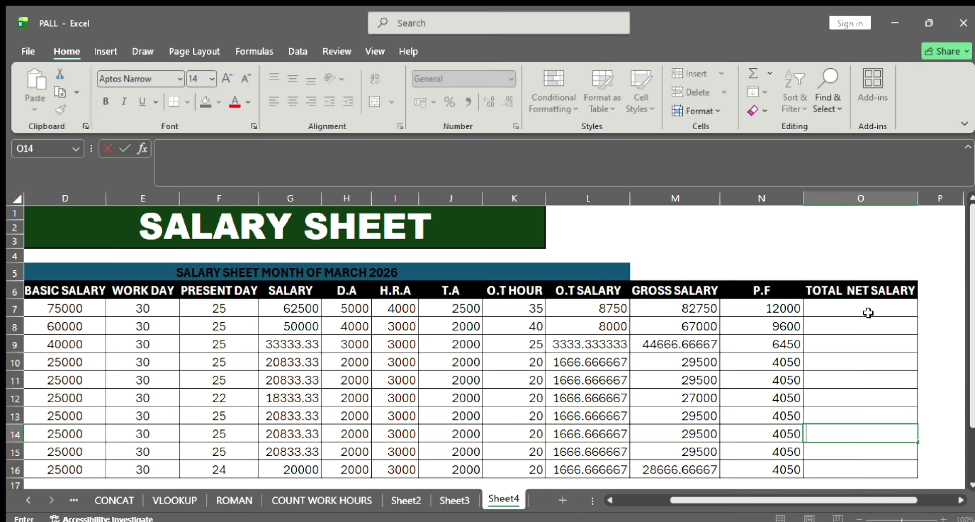
{"action": "left_click", "coordinate": [865, 312]}
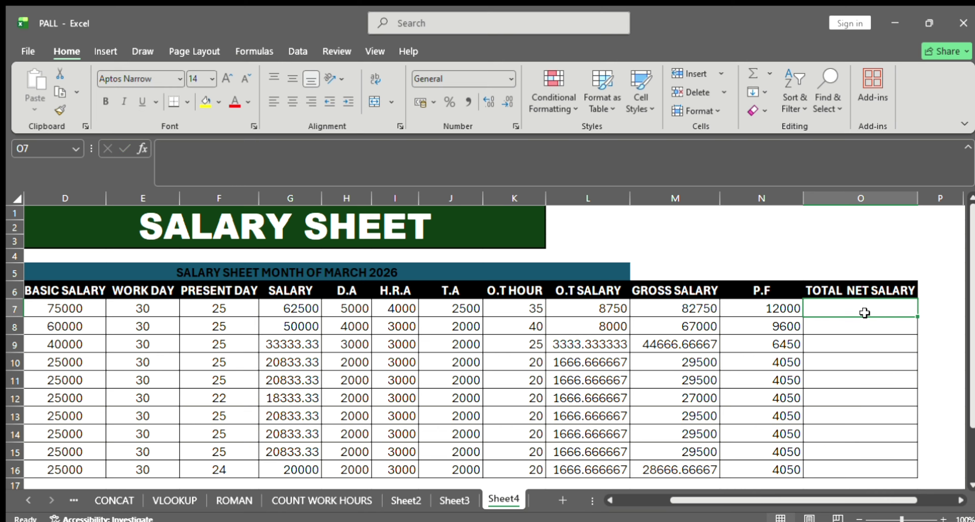
{"action": "type", "text": "="}
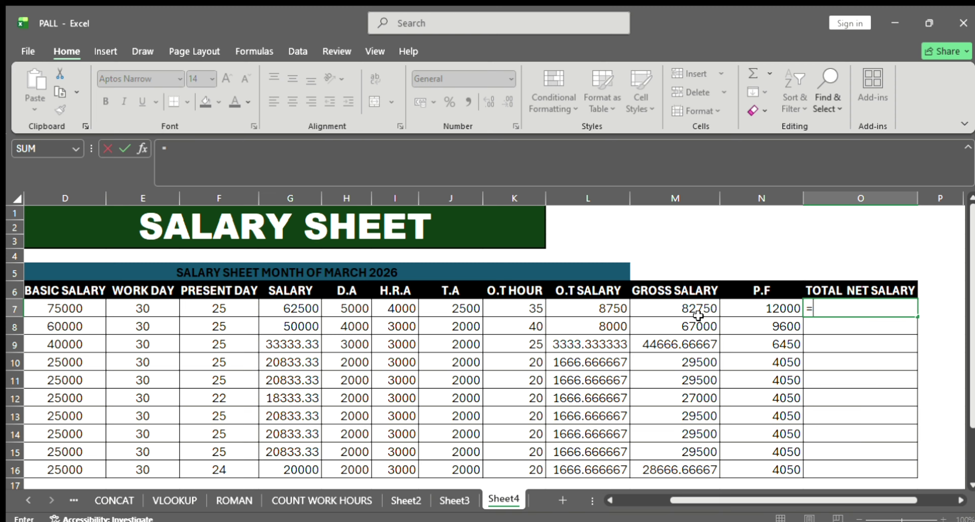
{"action": "left_click", "coordinate": [703, 305]}
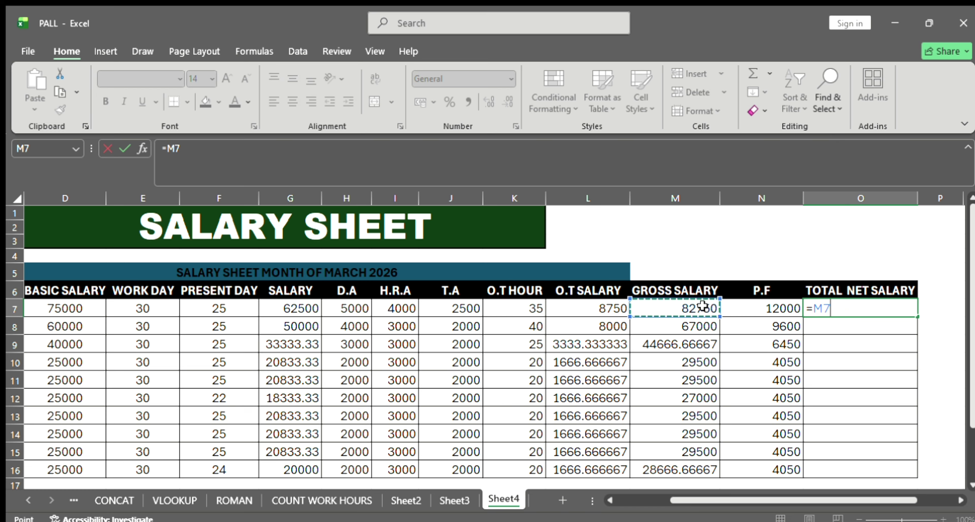
{"action": "type", "text": "-"}
{"action": "left_click", "coordinate": [763, 308]}
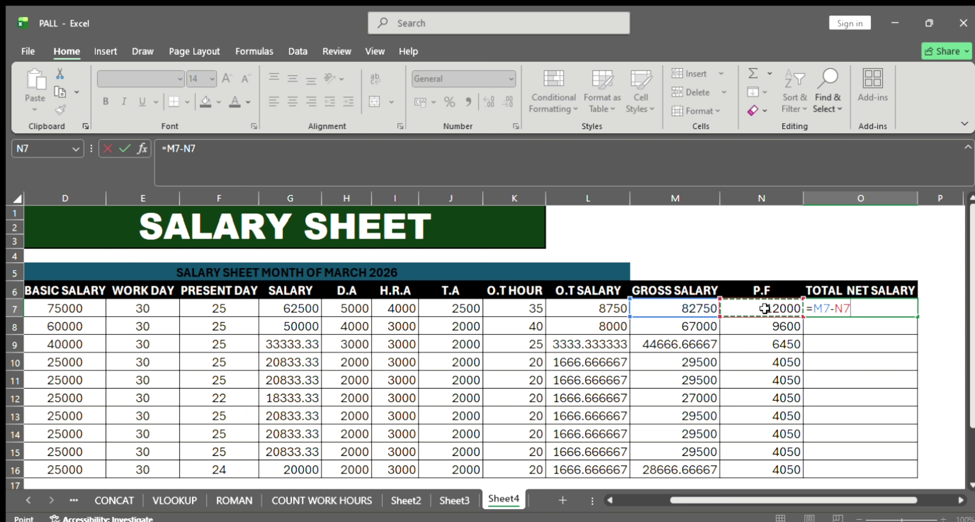
{"action": "key", "text": "Return"}
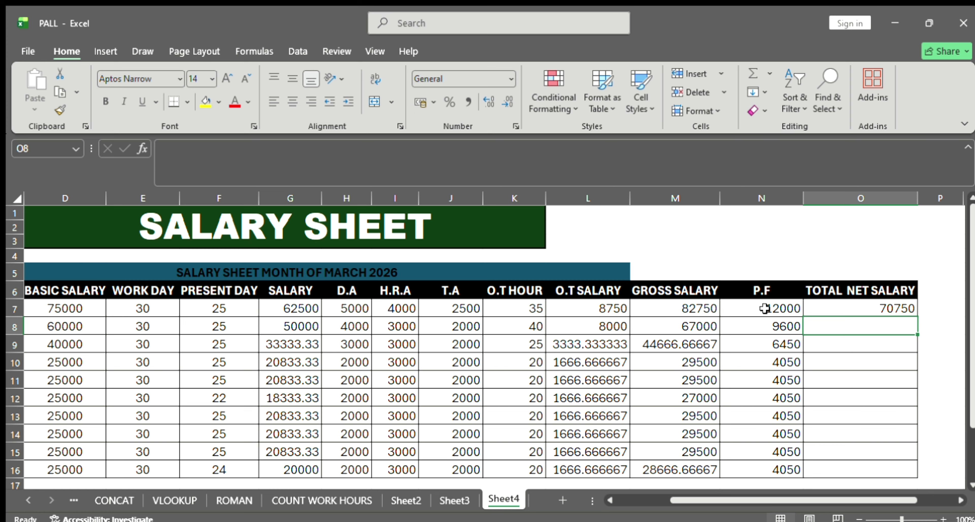
- Fill the TOTAL NET SALARY formula from O7 down to O16 for all employees
{"action": "left_click", "coordinate": [850, 309]}
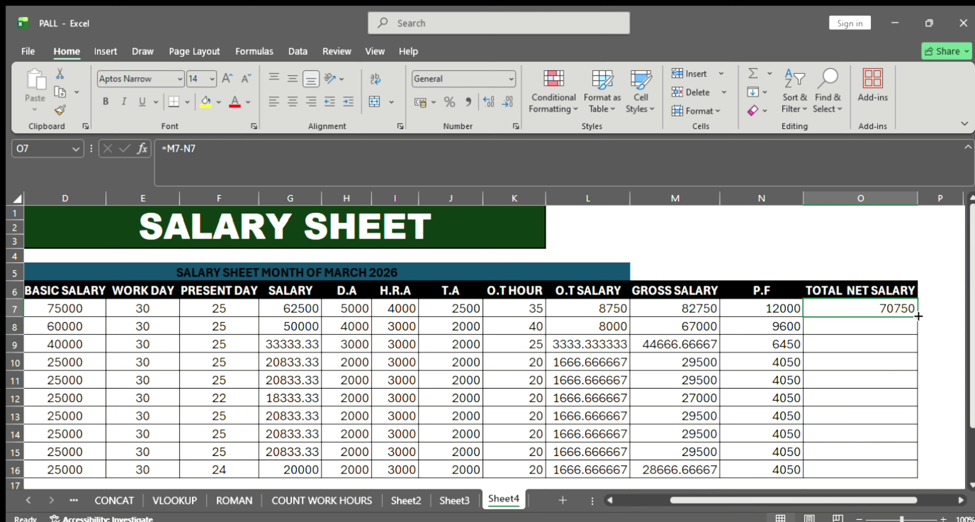
{"action": "left_click_drag", "start_coordinate": [917, 316], "coordinate": [924, 478]}
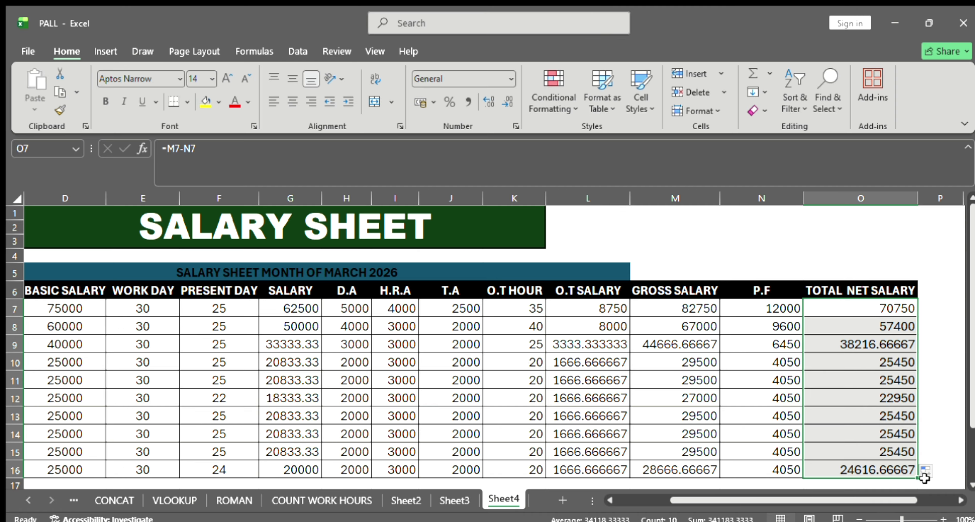
{"action": "left_click", "coordinate": [847, 410]}
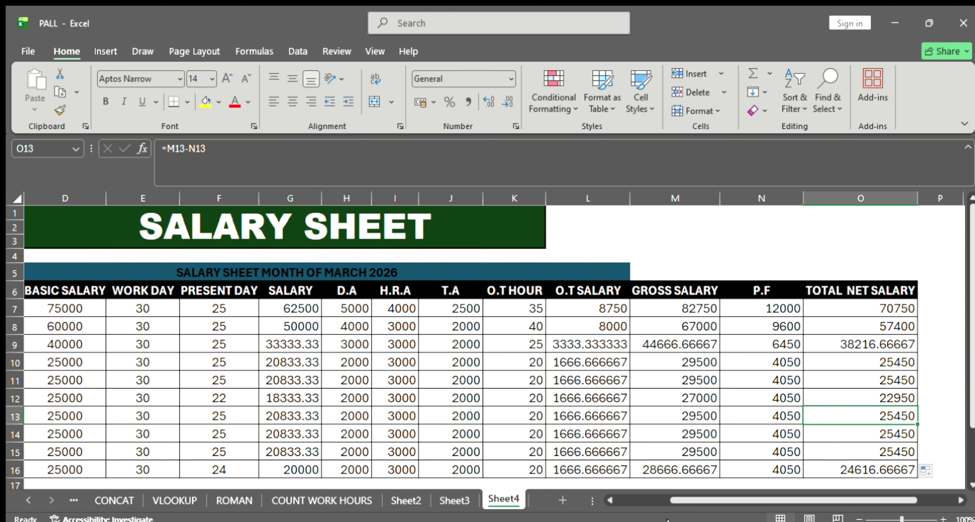
{"action": "left_click", "coordinate": [609, 501]}
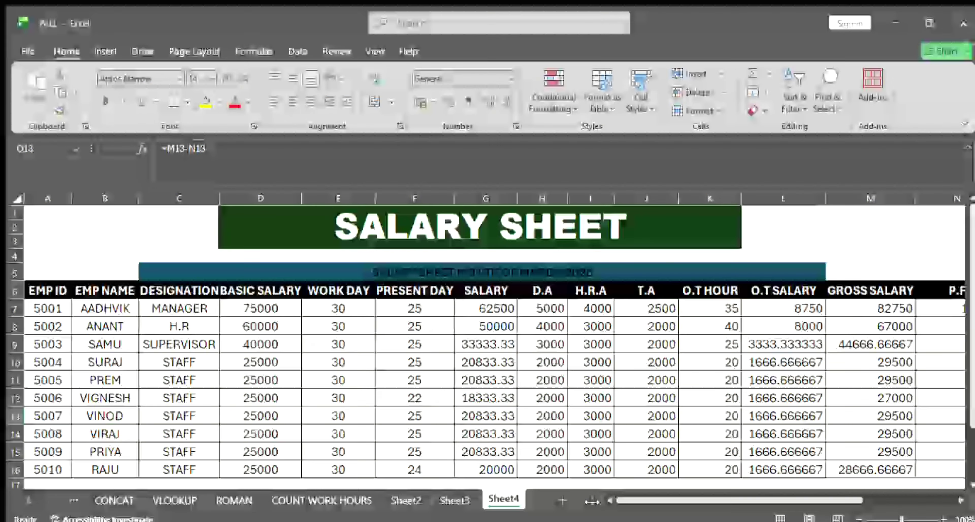